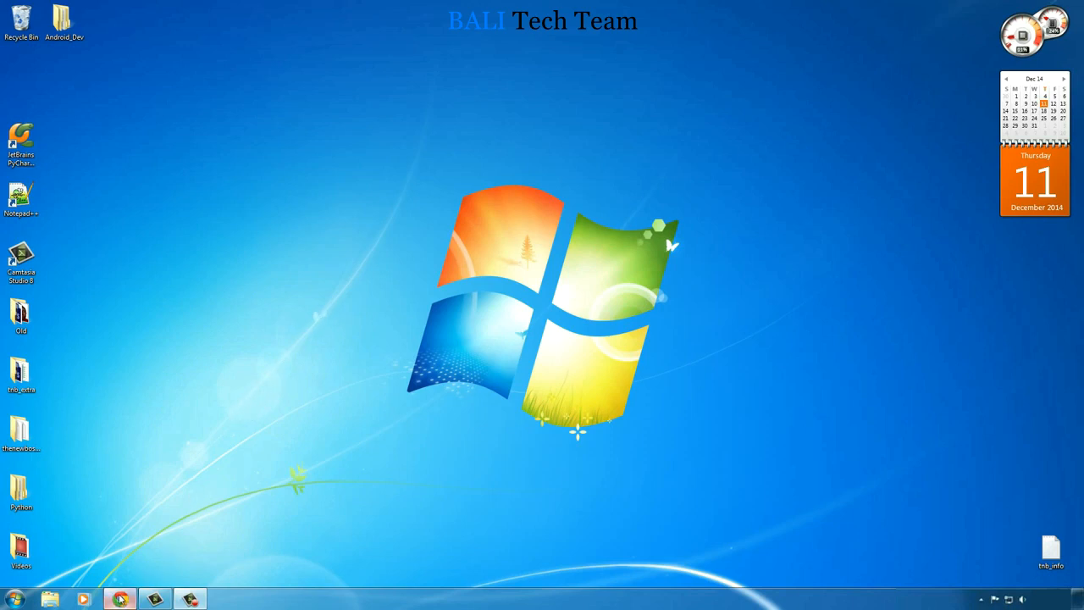
- Switch to Chrome and search Google for "download java jdk"
left_click(120, 598)
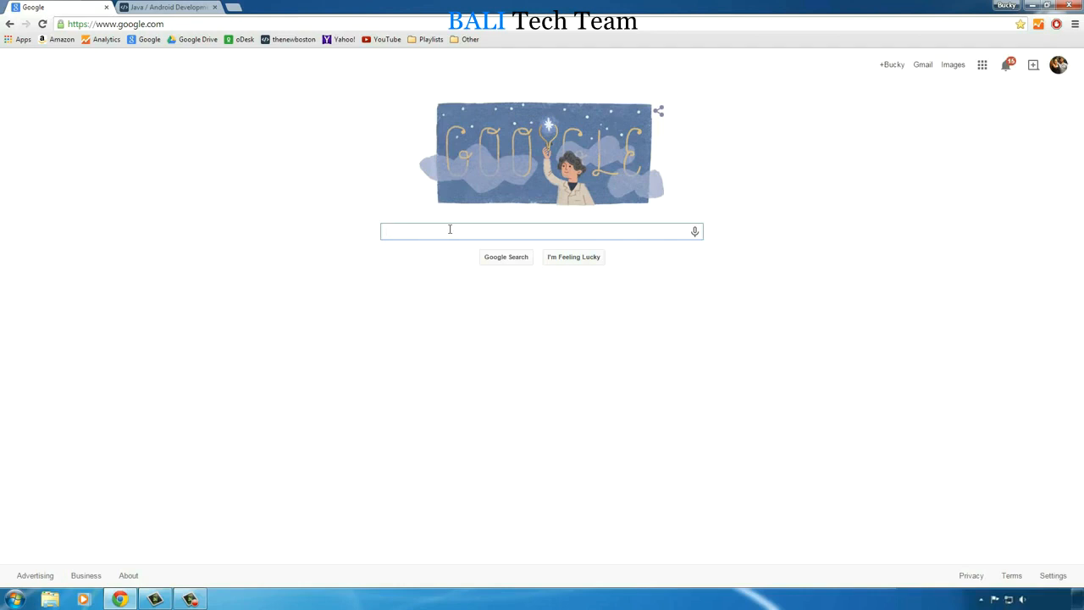
type("download")
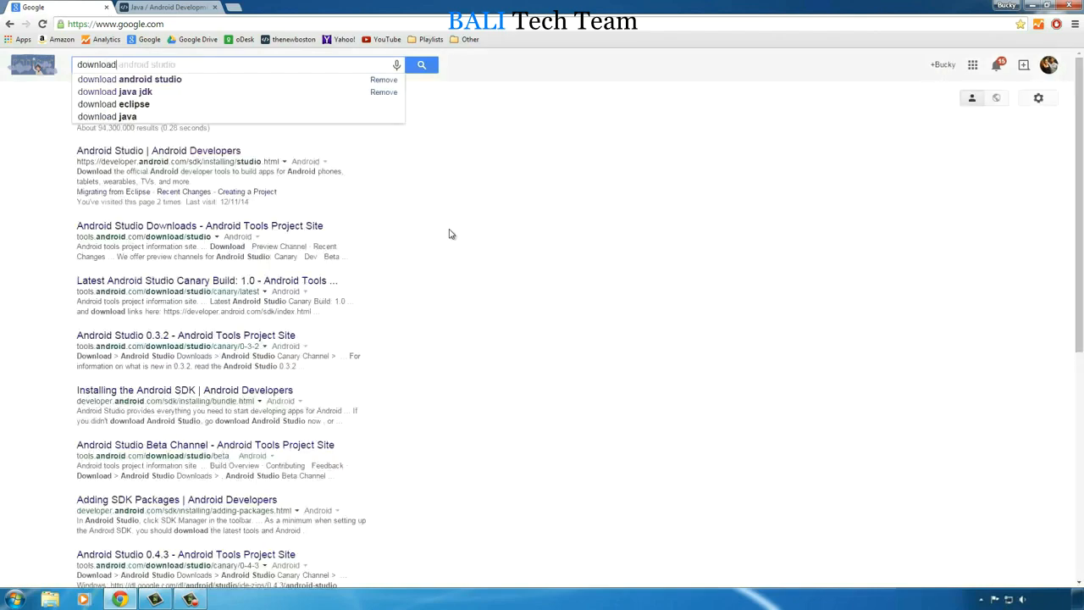
key("Down")
key("Down")
key("Return")
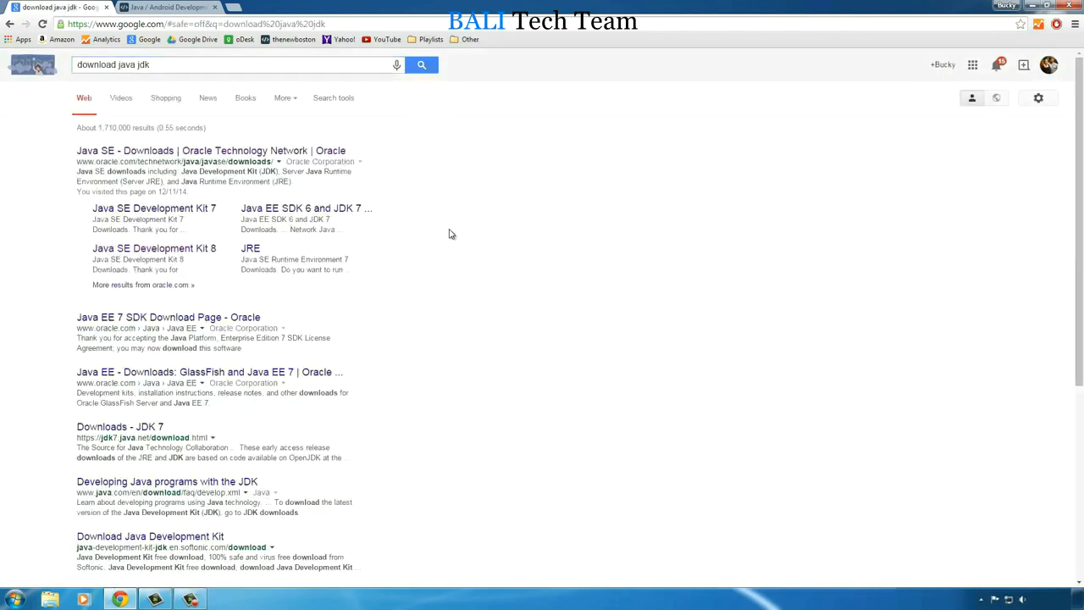
- Open Oracle's Java SE Downloads search result and go to the file list on the Java Platform (JDK) 8u25 download page
left_click(241, 156)
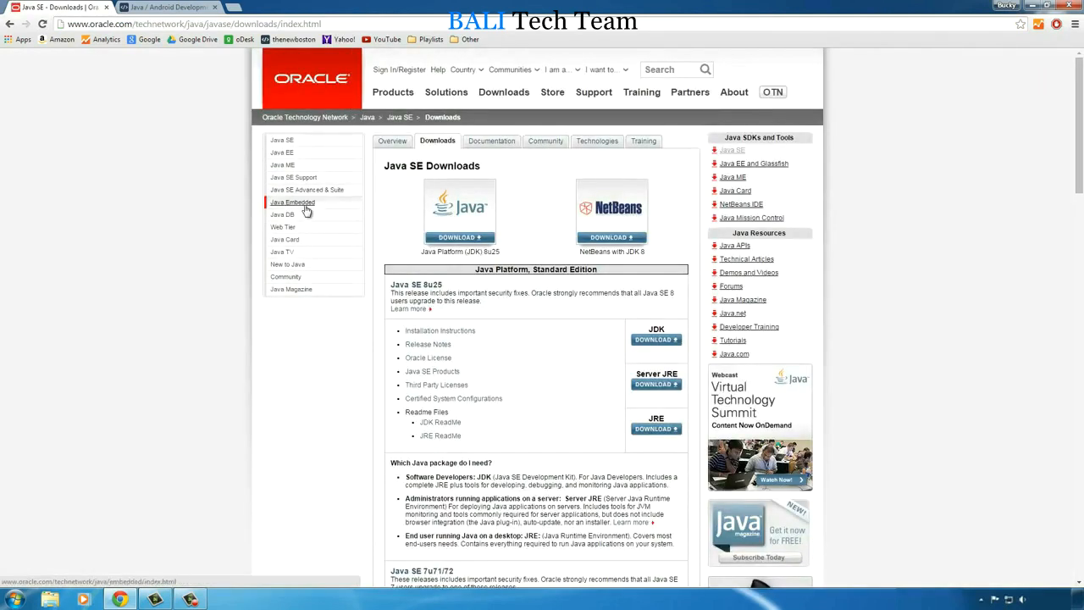
scroll(387, 205, "down", 1)
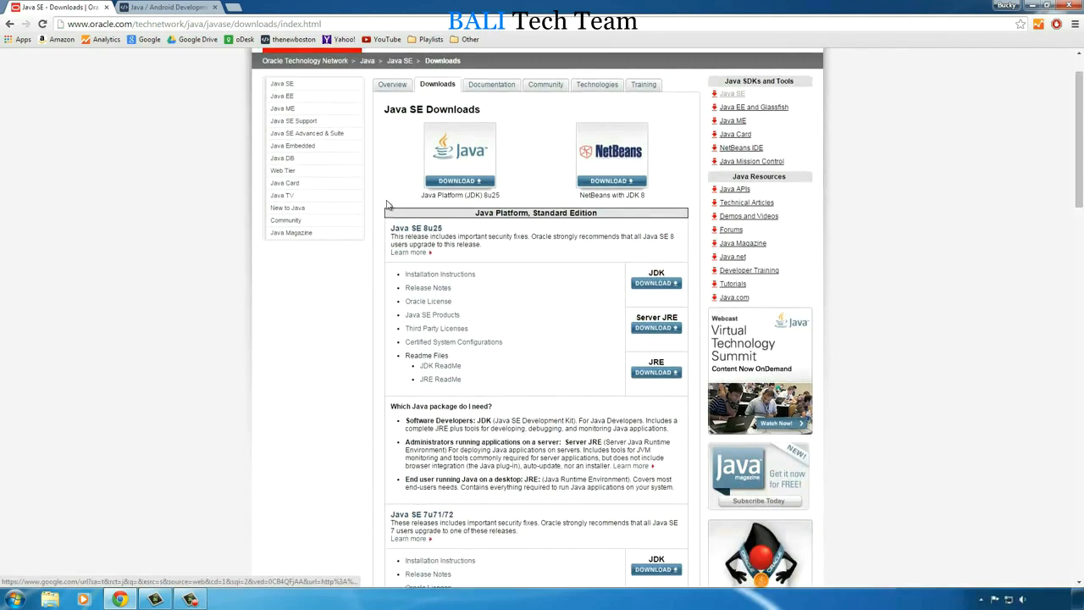
left_click(461, 183)
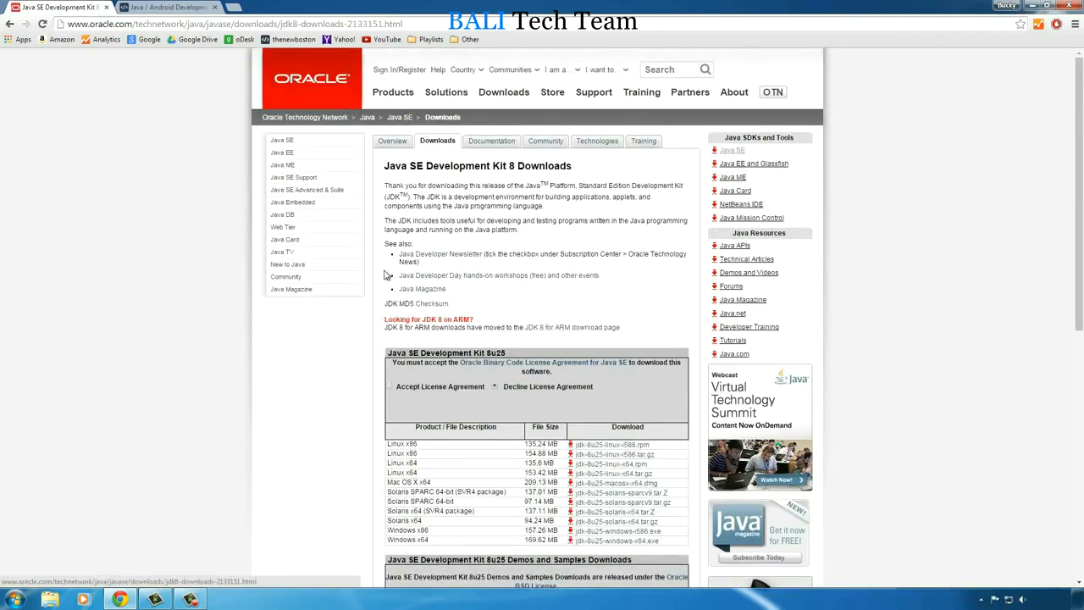
scroll(364, 268, "down", 4)
scroll(364, 264, "up", 4)
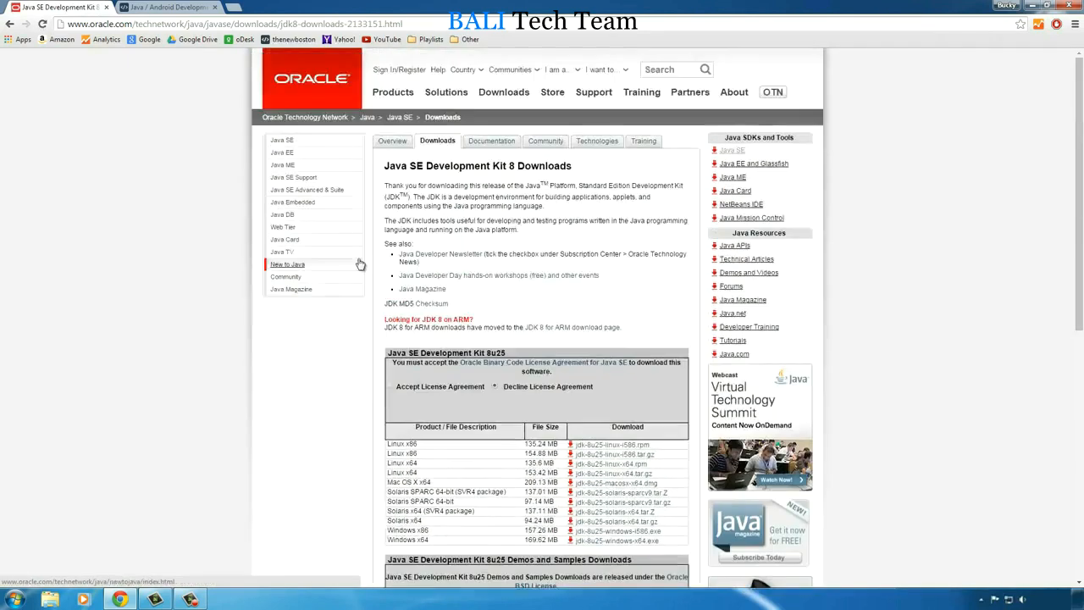
left_click_drag(386, 165, 508, 166)
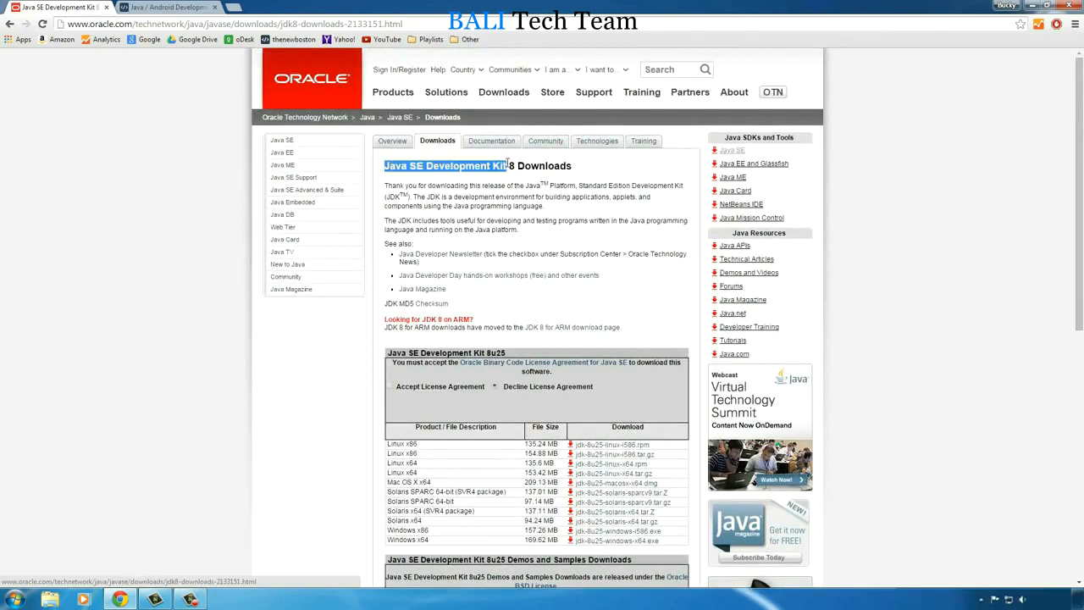
left_click(508, 220)
scroll(360, 320, "down", 2)
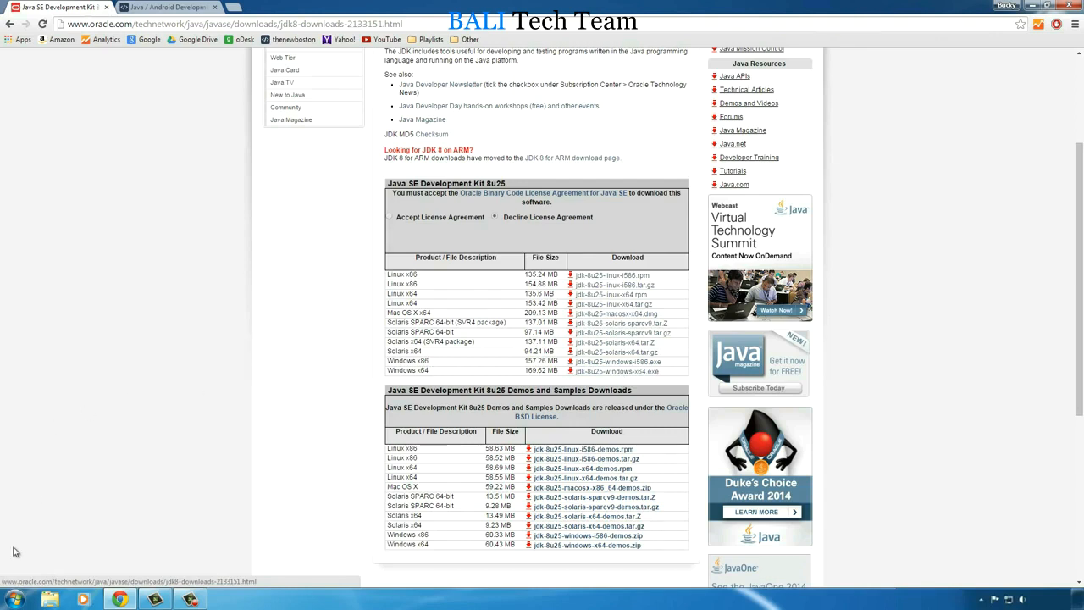
- Check the computer's system type in its system properties and close the System window
left_click(17, 599)
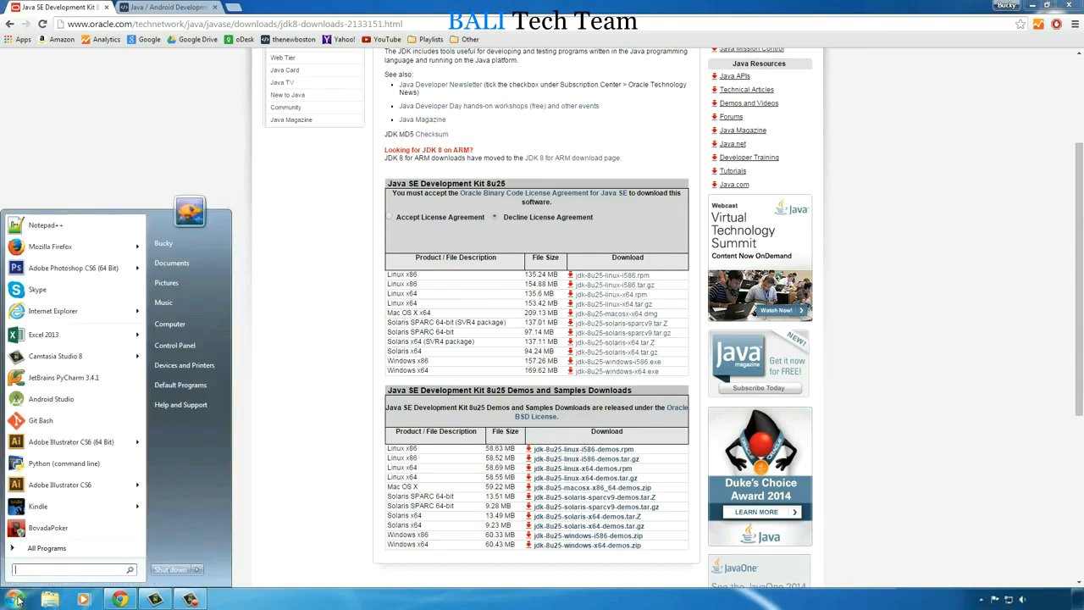
right_click(187, 327)
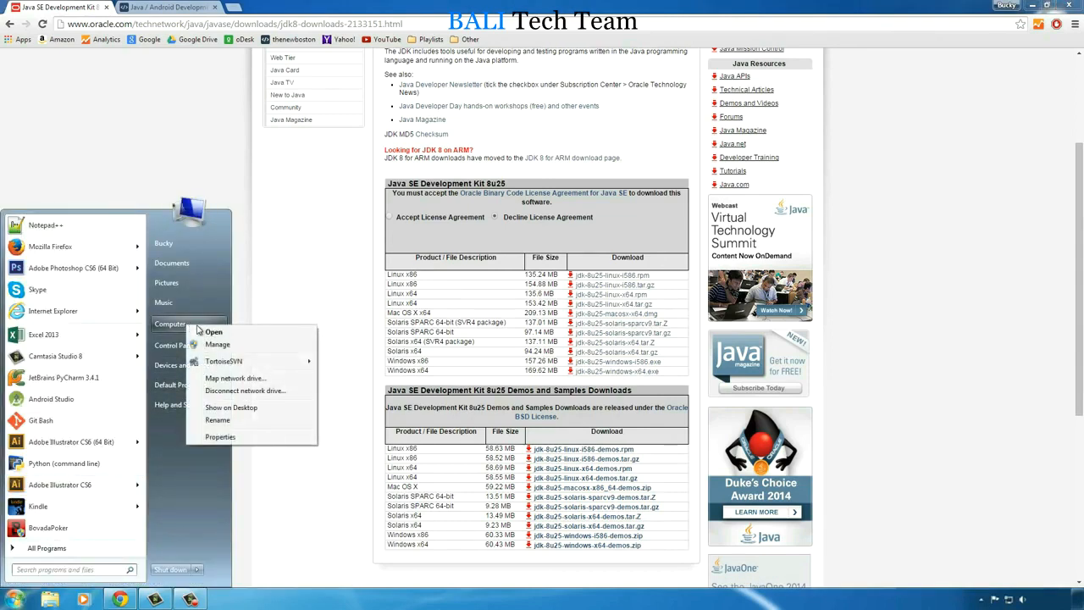
left_click(223, 437)
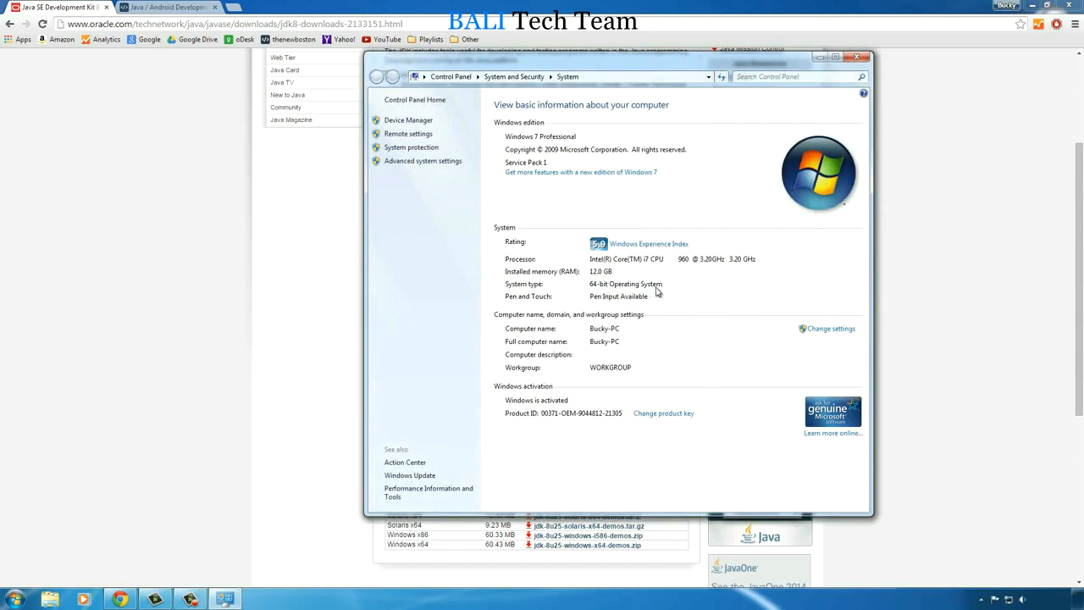
left_click(857, 57)
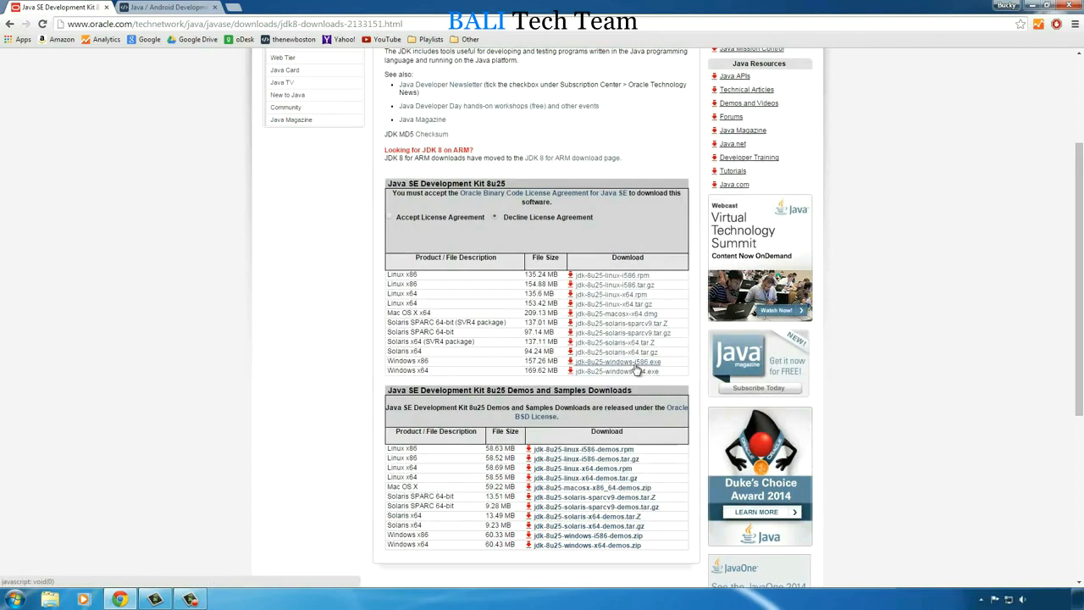
- Accept the Java SE Development Kit 8u25 license agreement and download jdk-8u25-windows-x64.exe
left_click(392, 219)
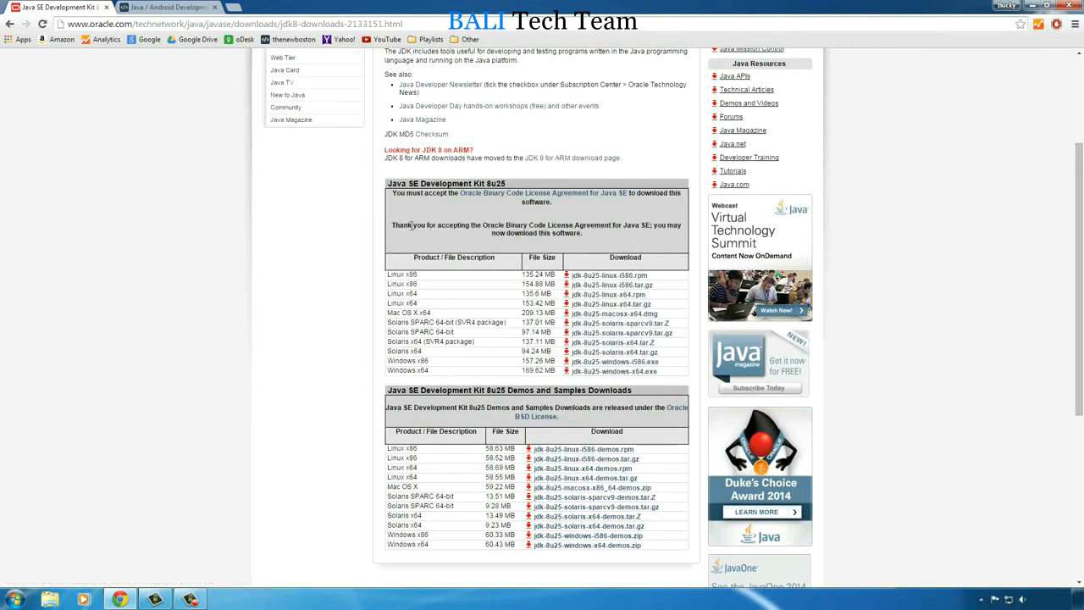
left_click(616, 371)
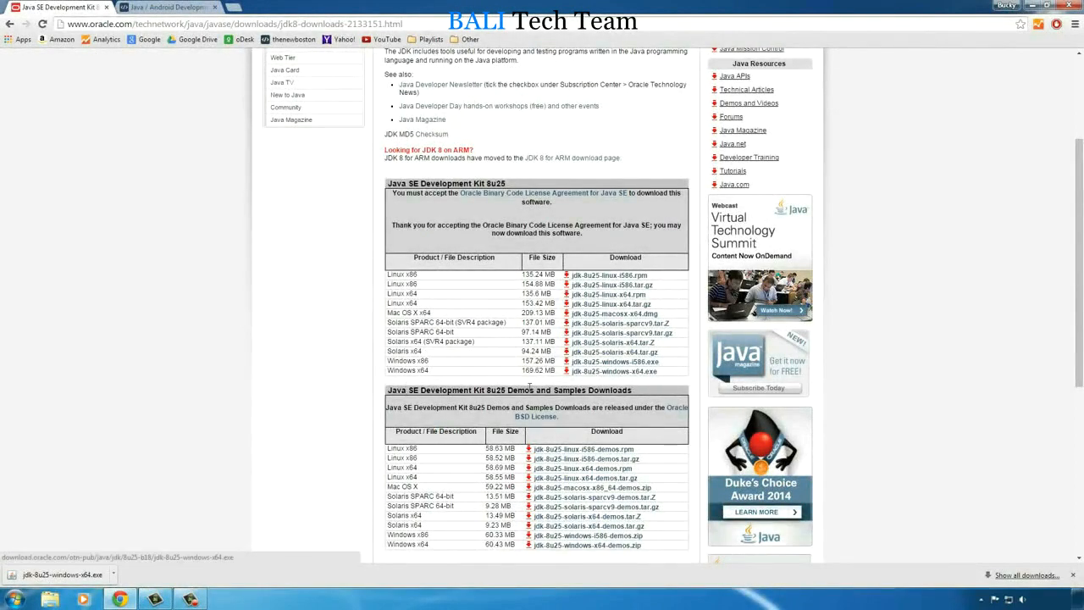
left_click(1026, 575)
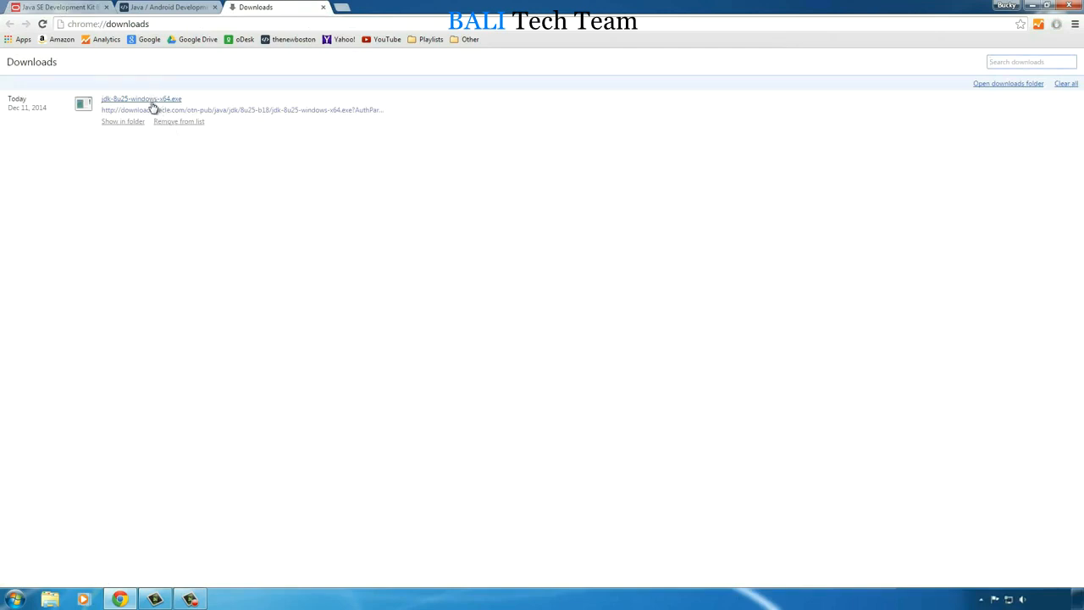
left_click(322, 7)
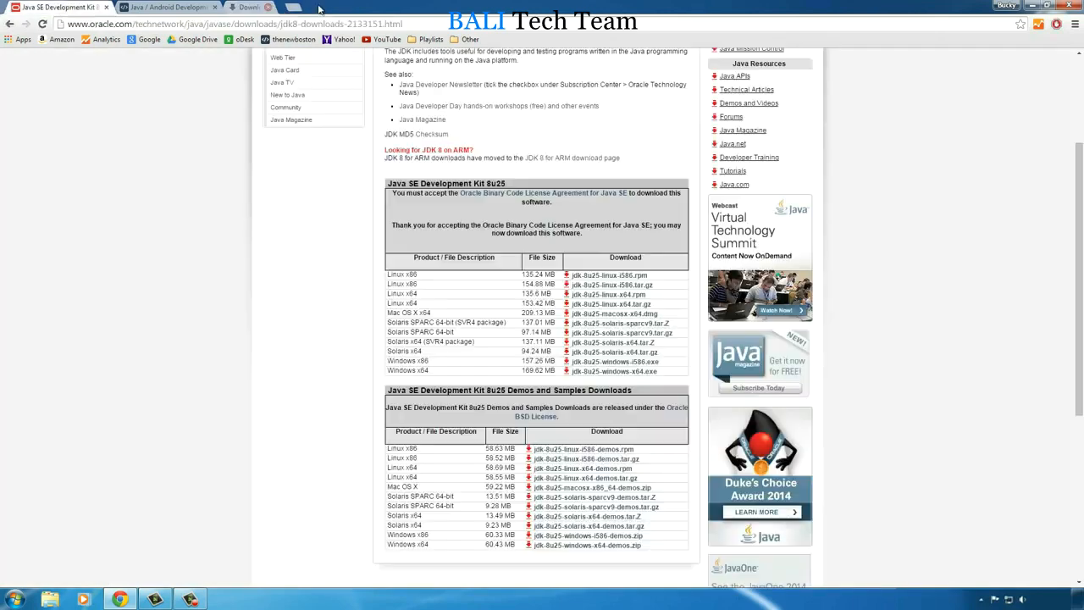
- Run the jdk-8u25-windows-x64 installer from the Downloads folder and allow it to make changes to the computer
left_click(14, 599)
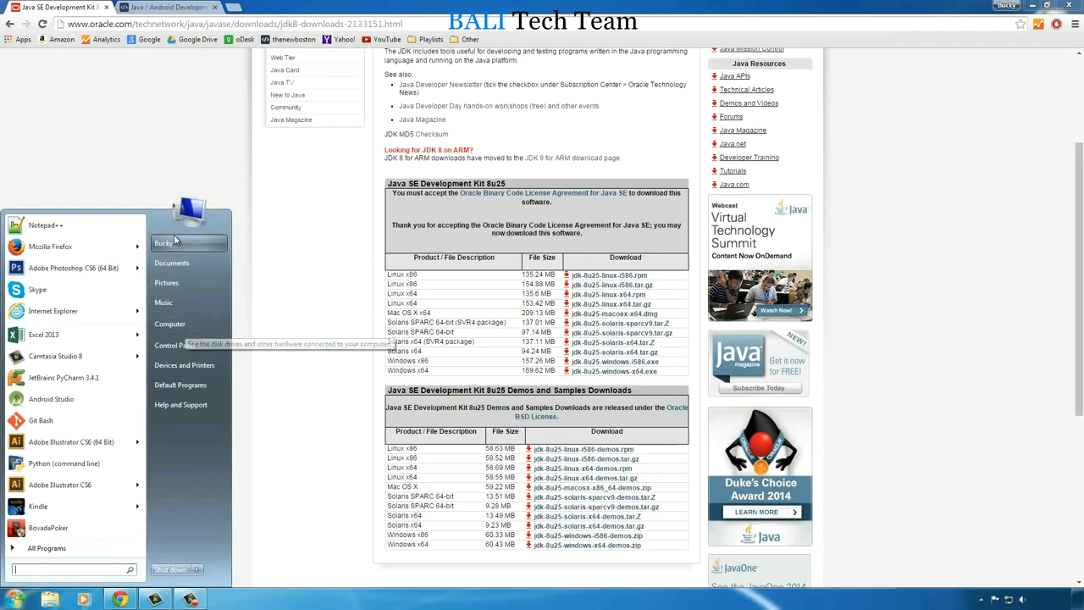
left_click(170, 324)
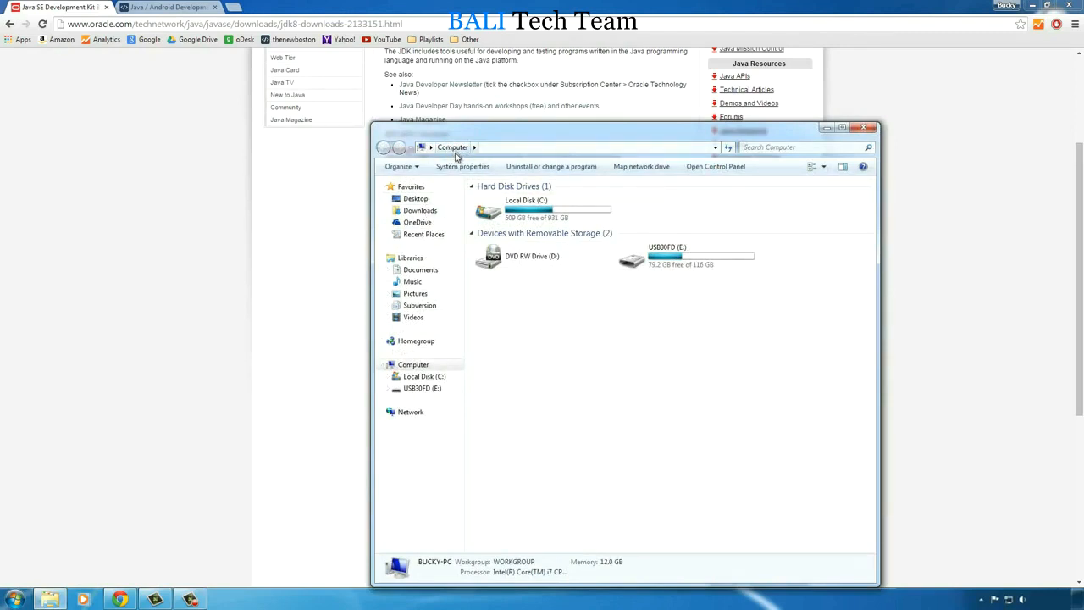
left_click(418, 211)
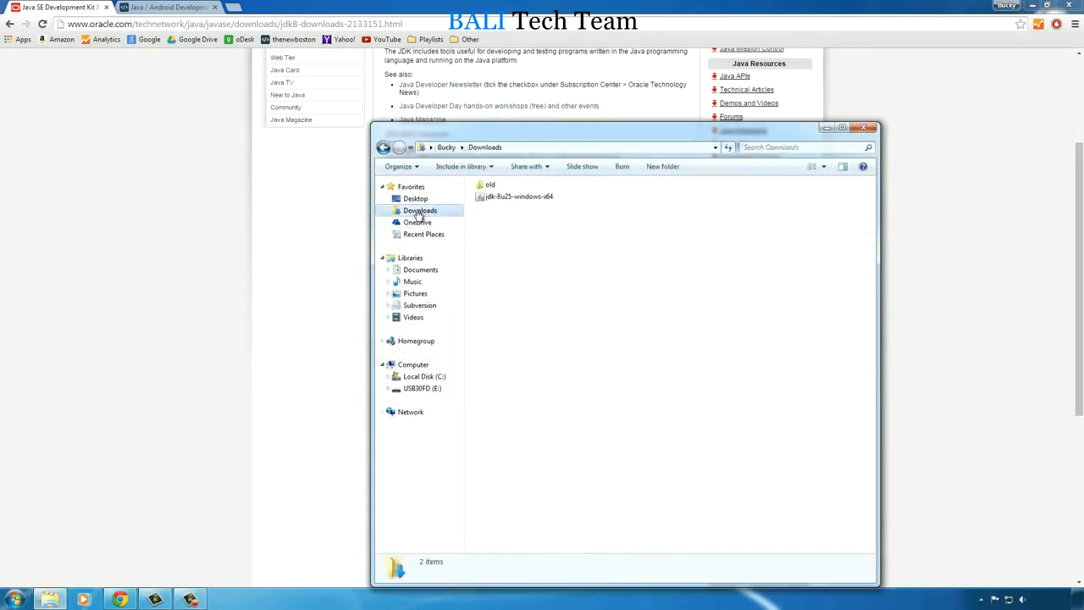
double_click(480, 198)
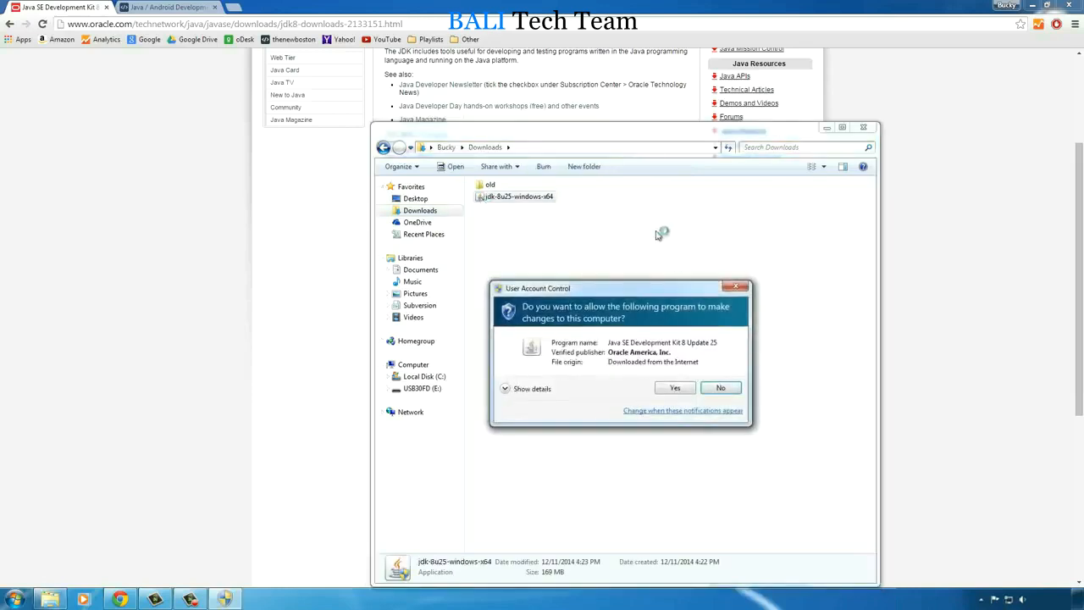
left_click(675, 388)
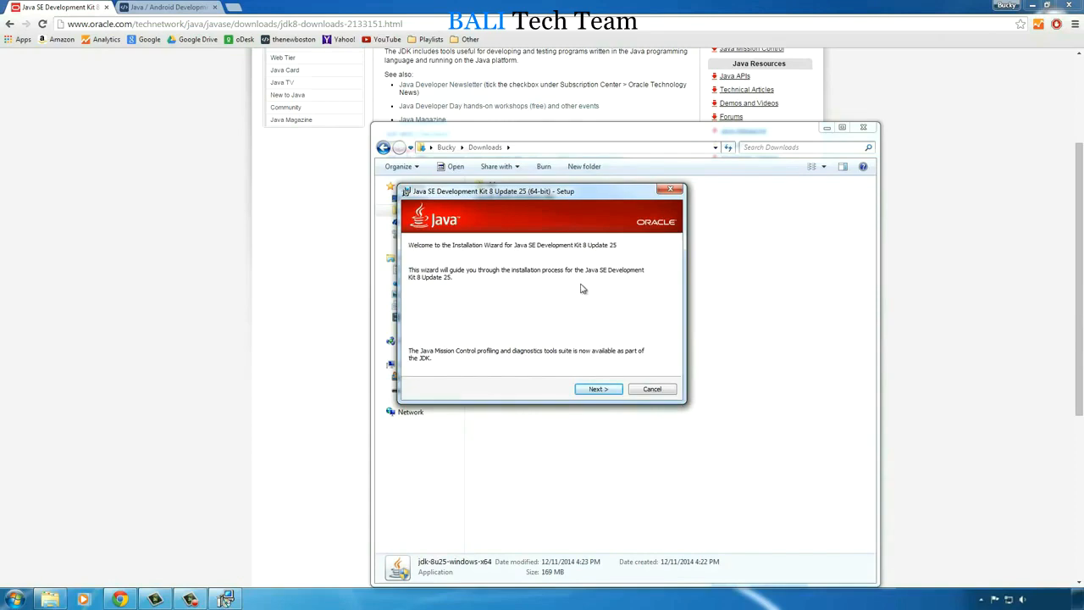
- Minimize the browser and close the Downloads folder window, leaving only the Java setup wizard open
left_click(1035, 7)
left_click(864, 128)
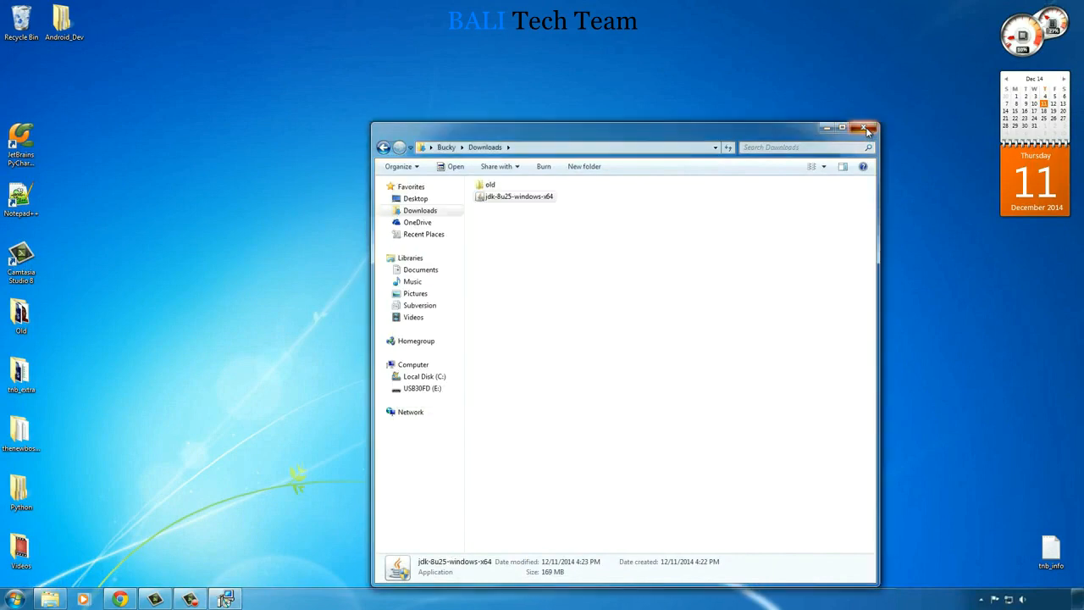
left_click(864, 128)
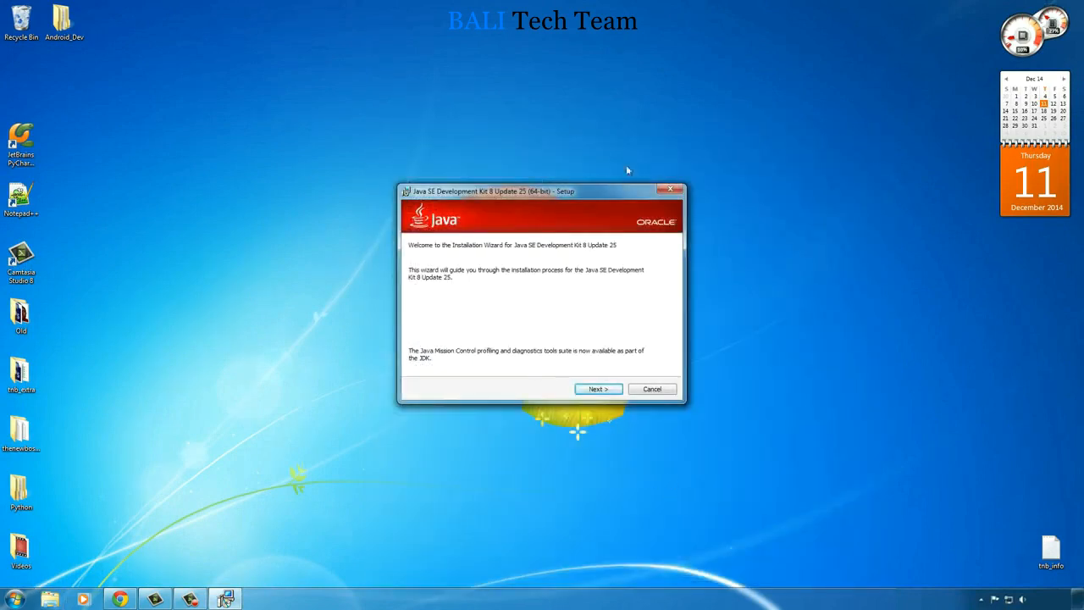
- Install the JDK and the JRE with the default features and destination folders under C:\Program Files\Java
left_click(597, 390)
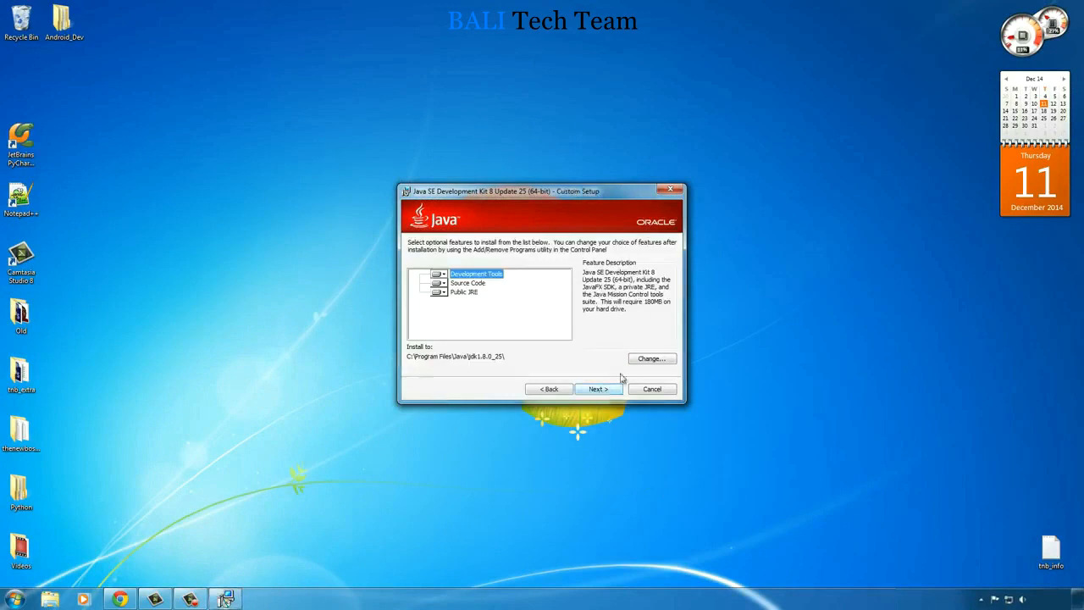
left_click(597, 390)
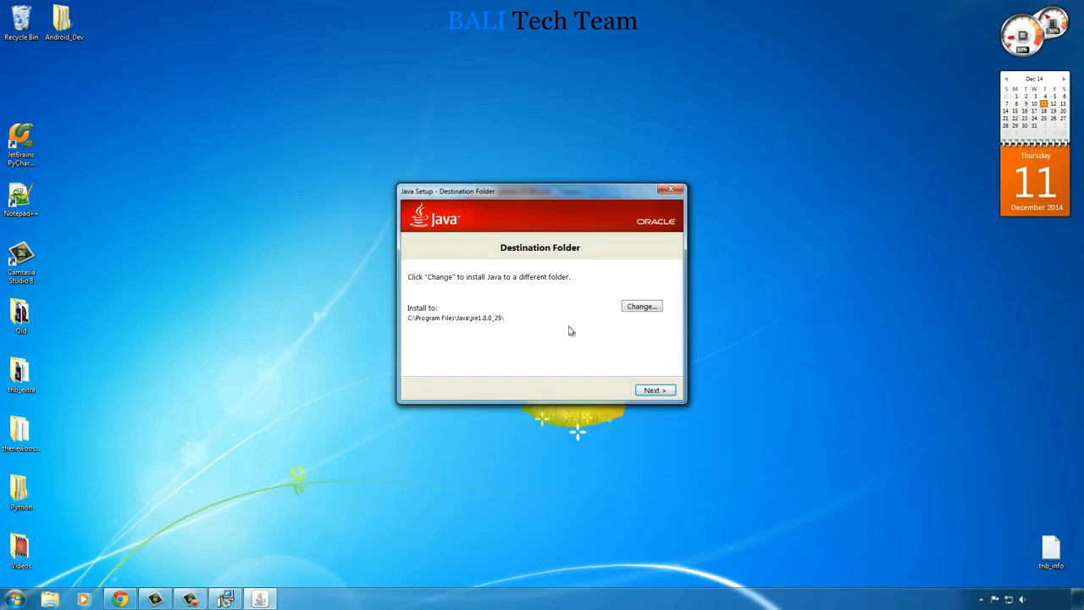
left_click(653, 390)
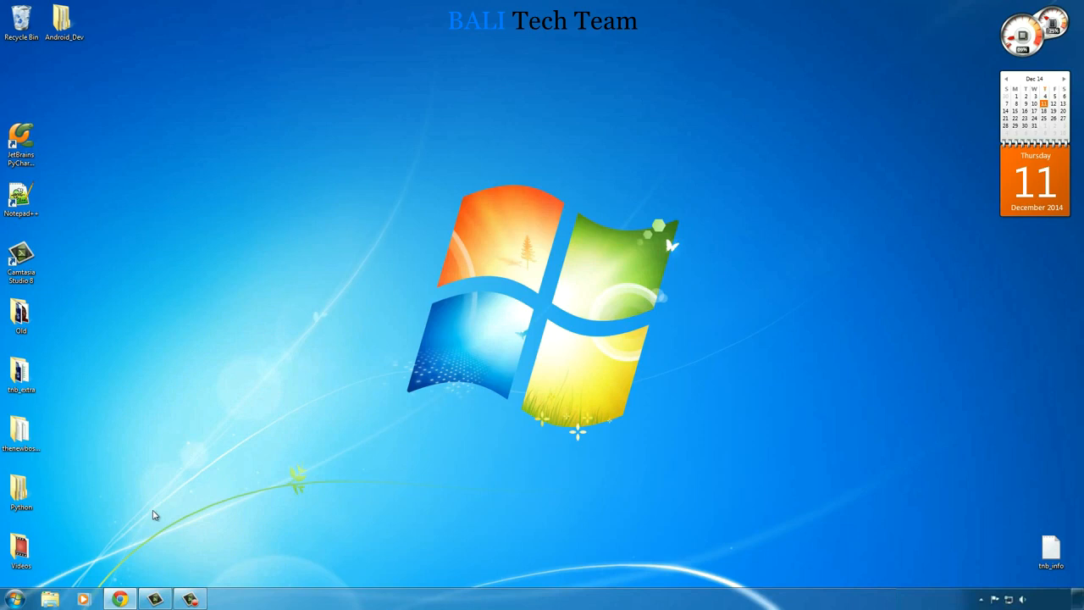
- Browse to the installed JDK folder at C:\Program Files\Java\jdk1.8.0_25
left_click(15, 599)
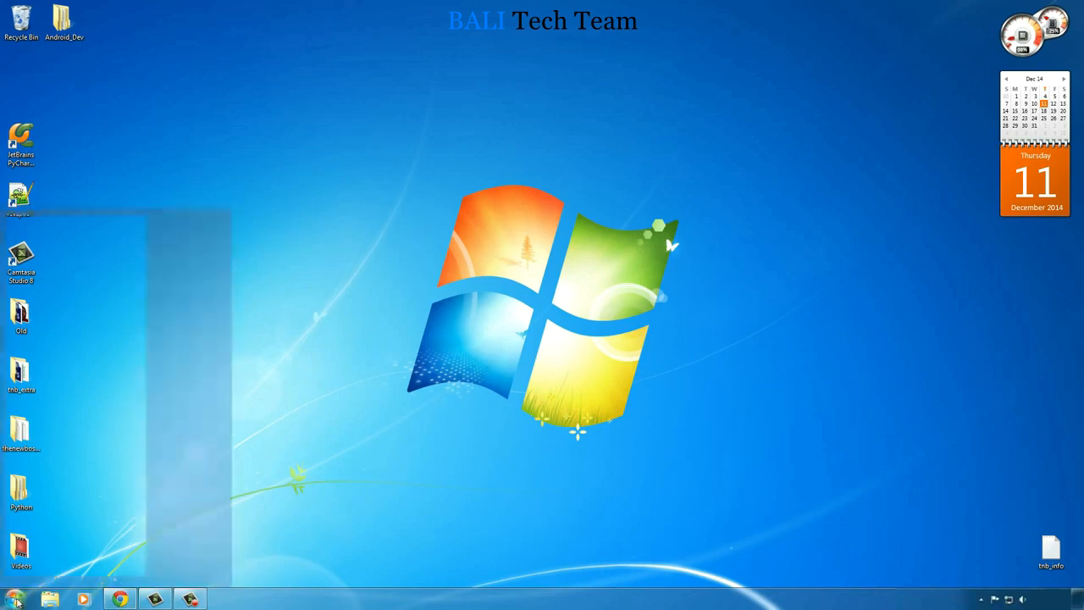
left_click(188, 328)
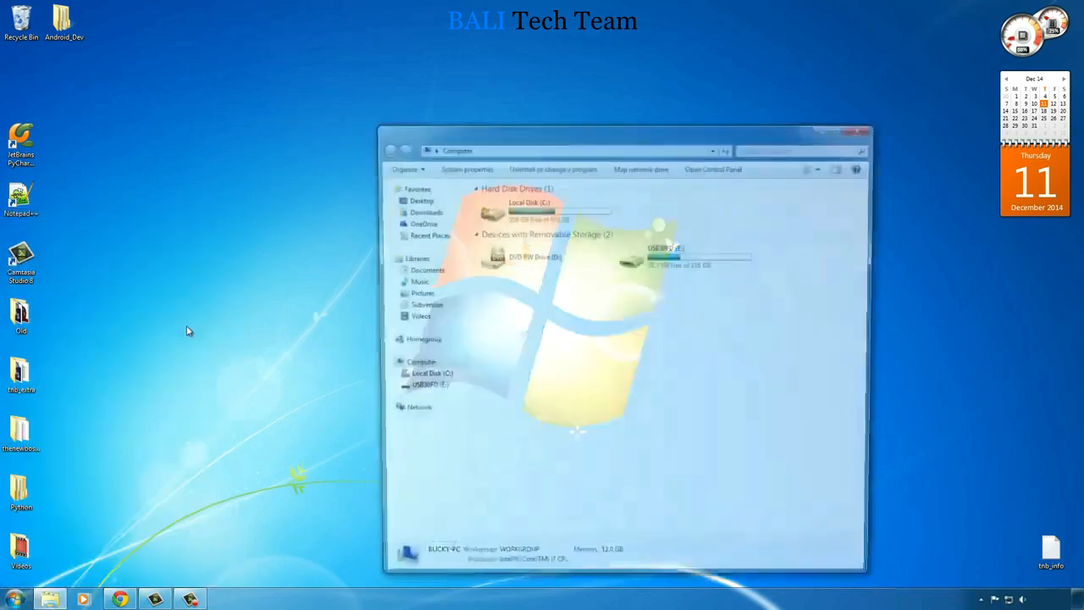
double_click(491, 213)
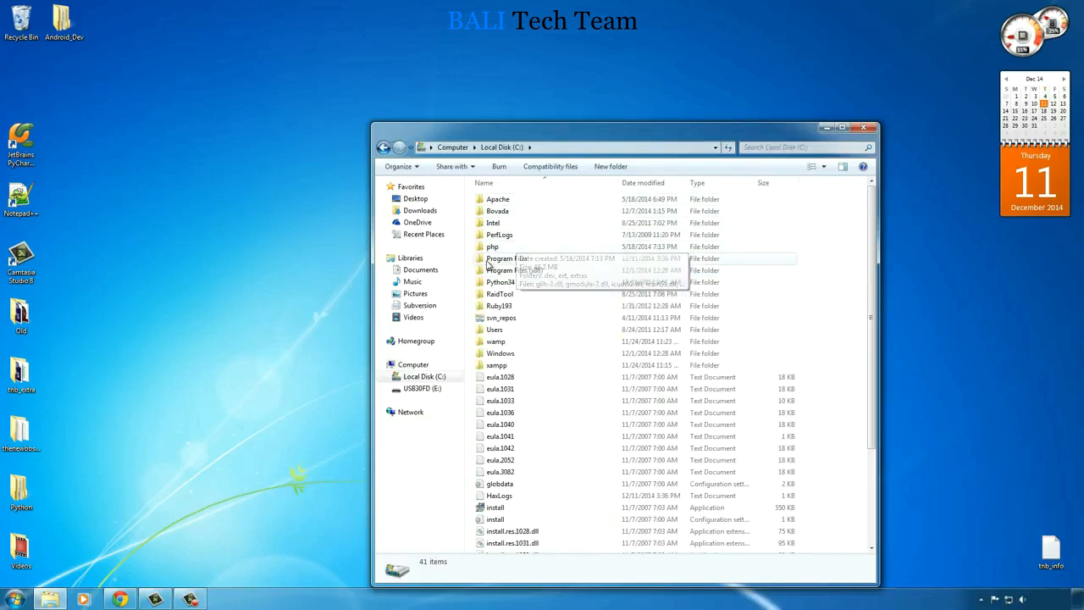
double_click(481, 261)
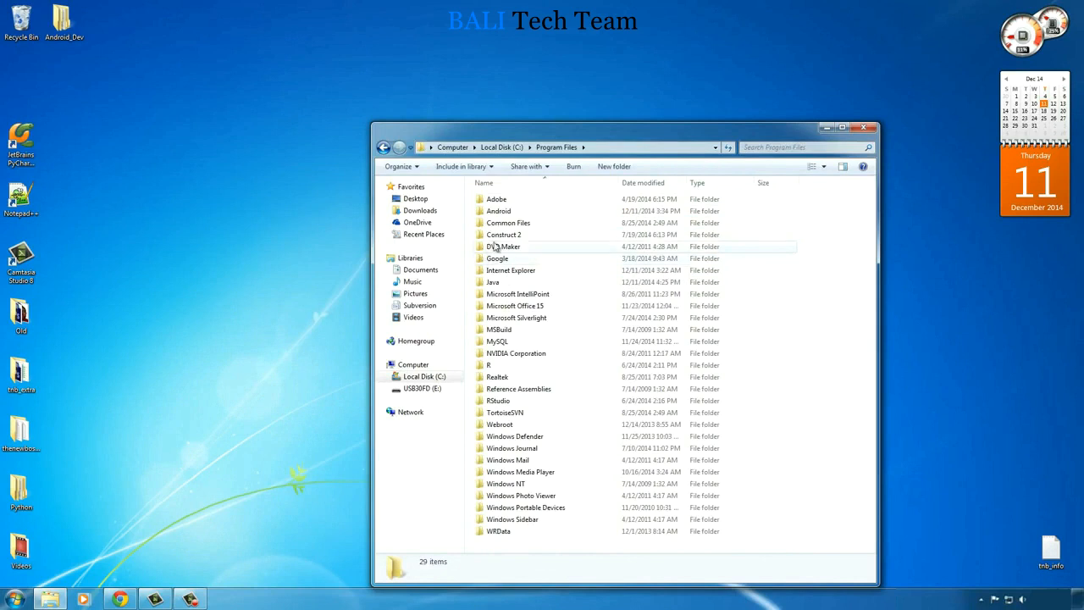
double_click(480, 282)
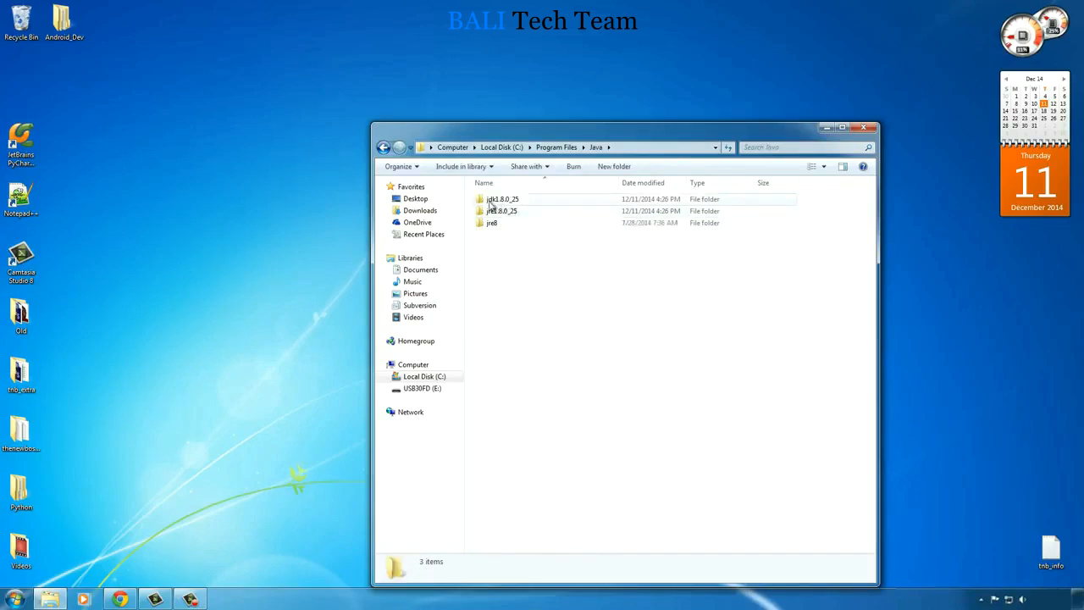
left_click(499, 215)
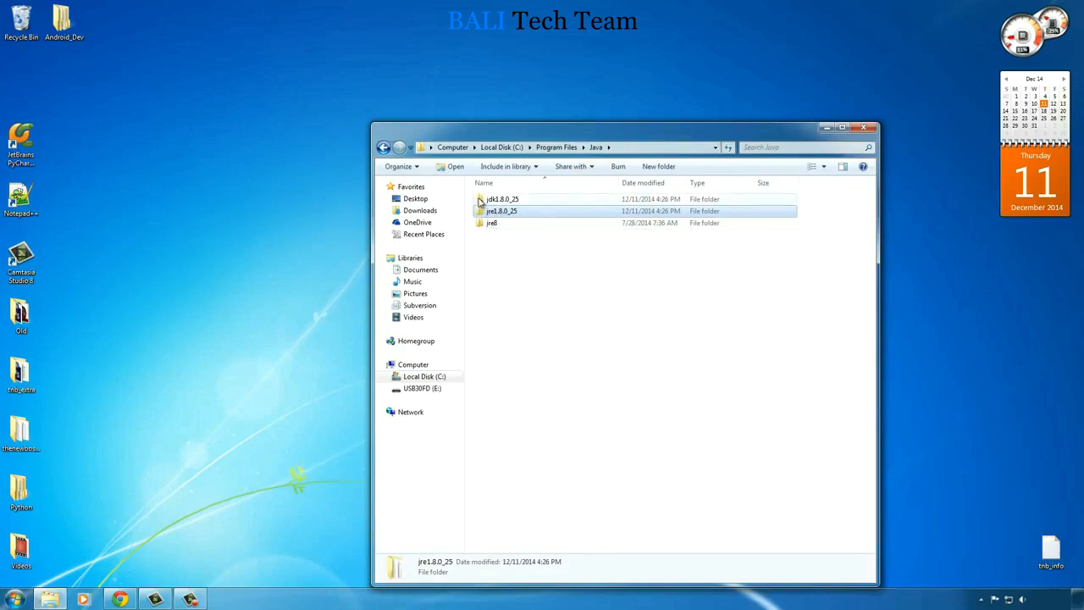
left_click(480, 200)
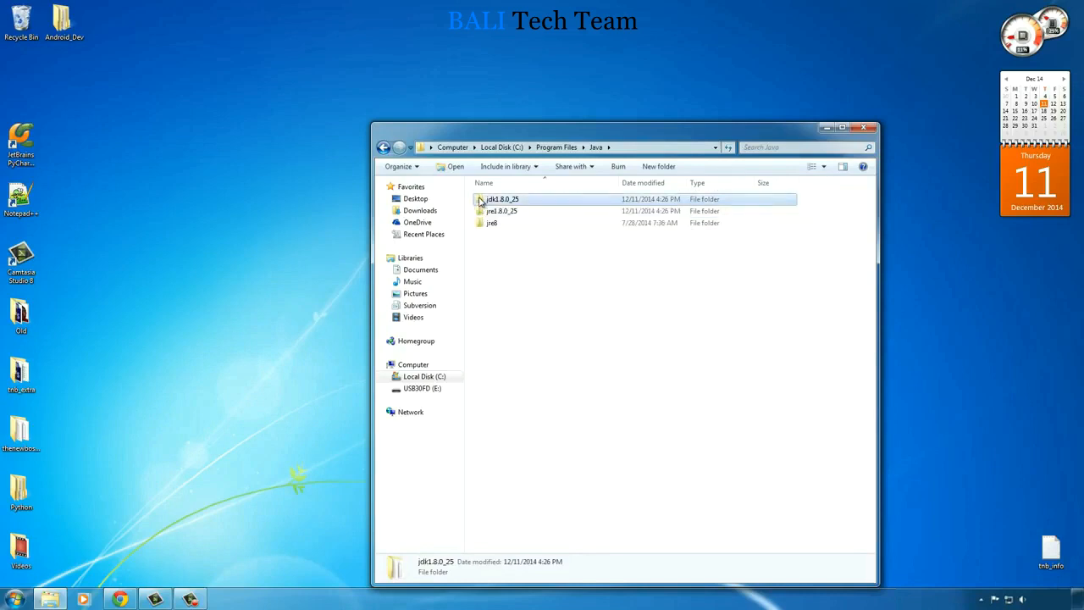
double_click(480, 200)
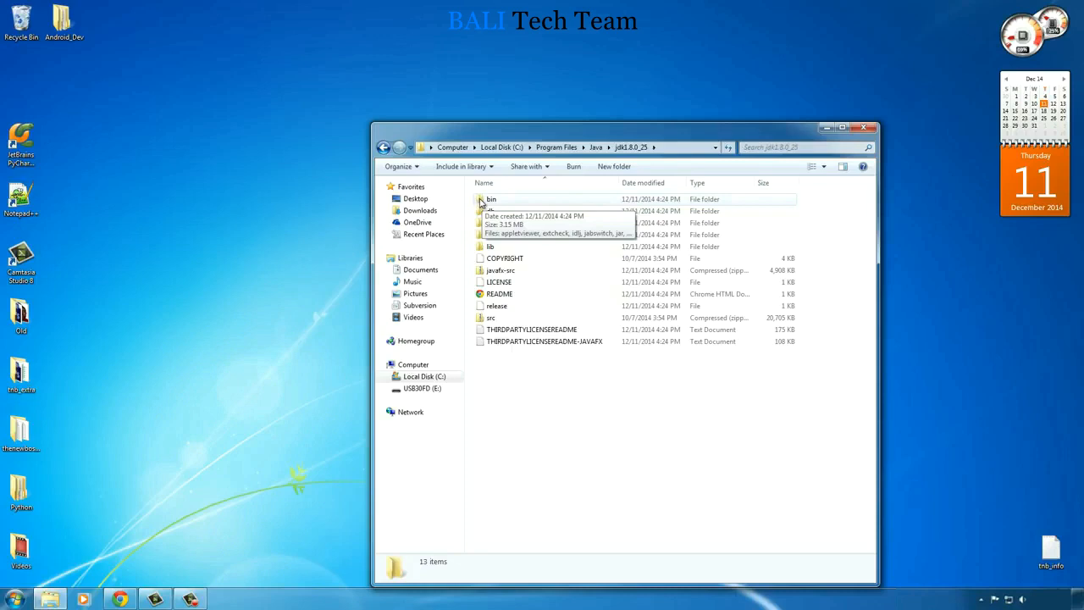
- Copy the location path C:\Program Files\Java\jdk1.8.0_25 from the bin folder's properties, and close the properties and folder windows
left_click(480, 201)
right_click(480, 201)
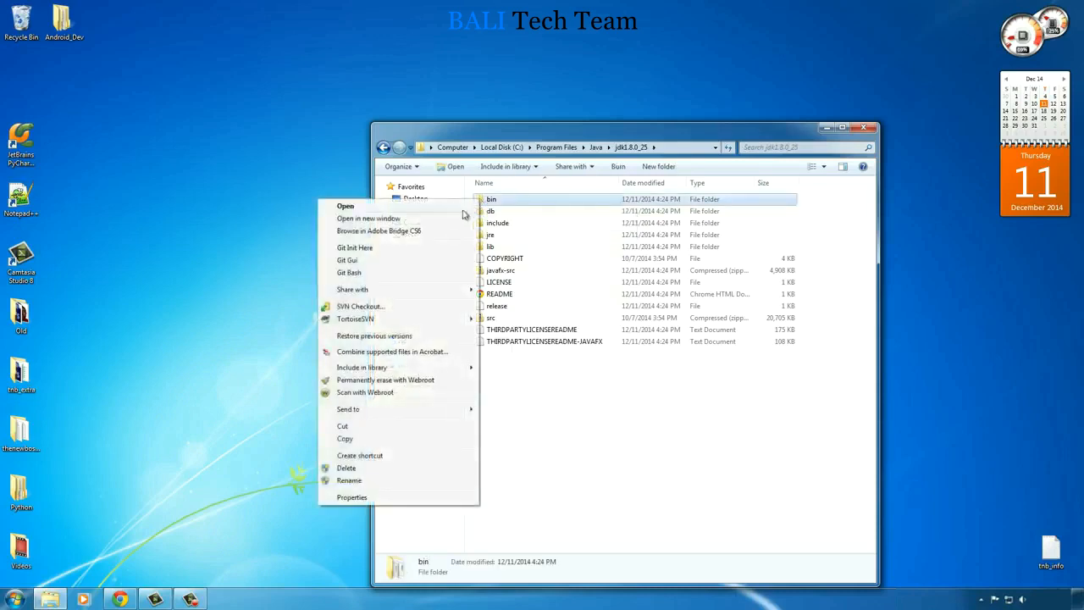
left_click(408, 498)
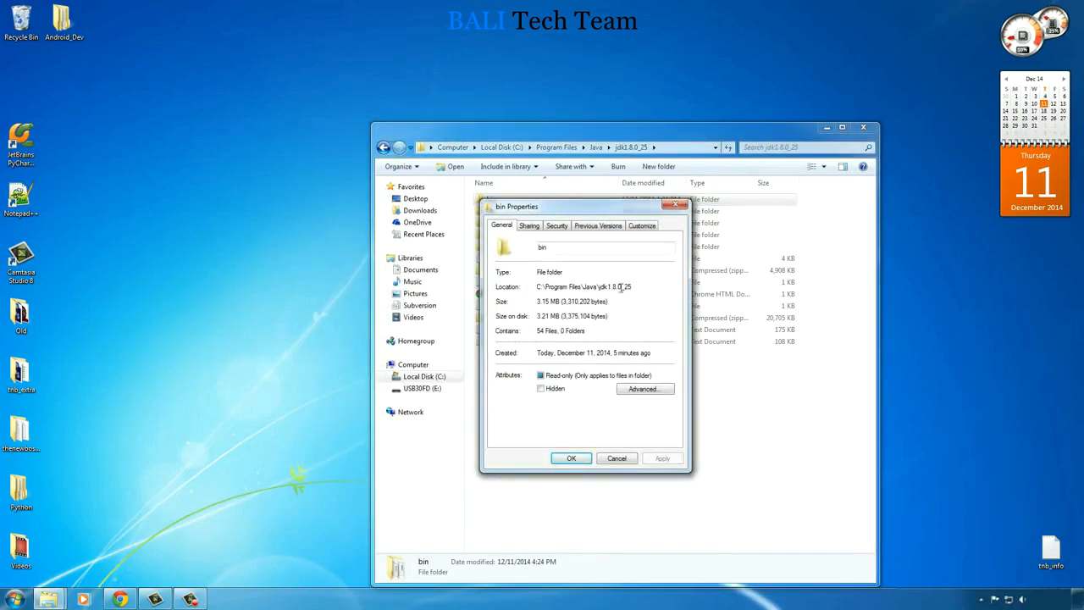
left_click_drag(632, 286, 539, 288)
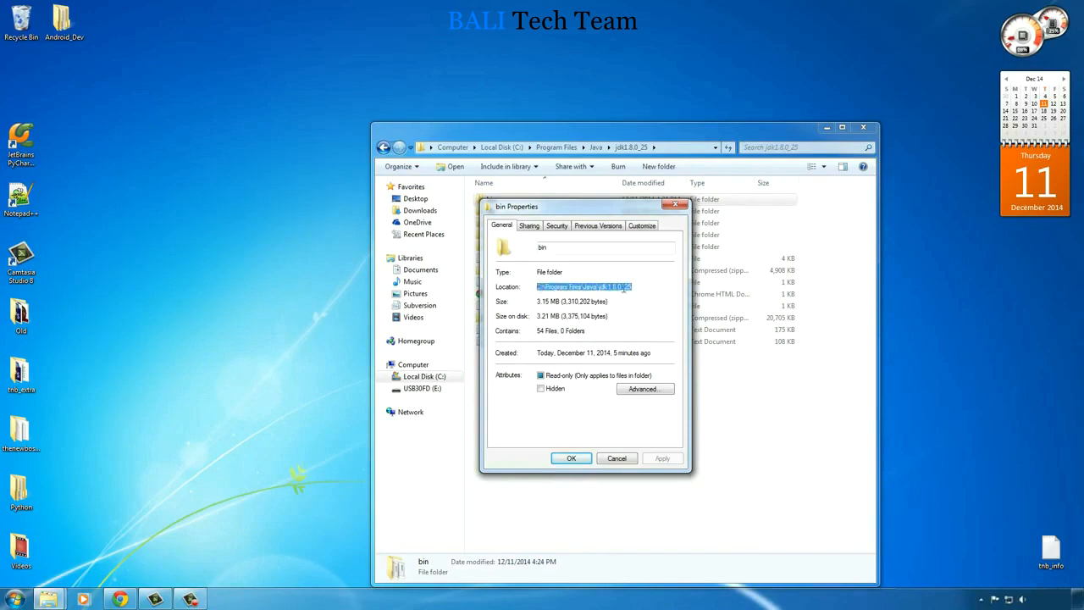
right_click(558, 287)
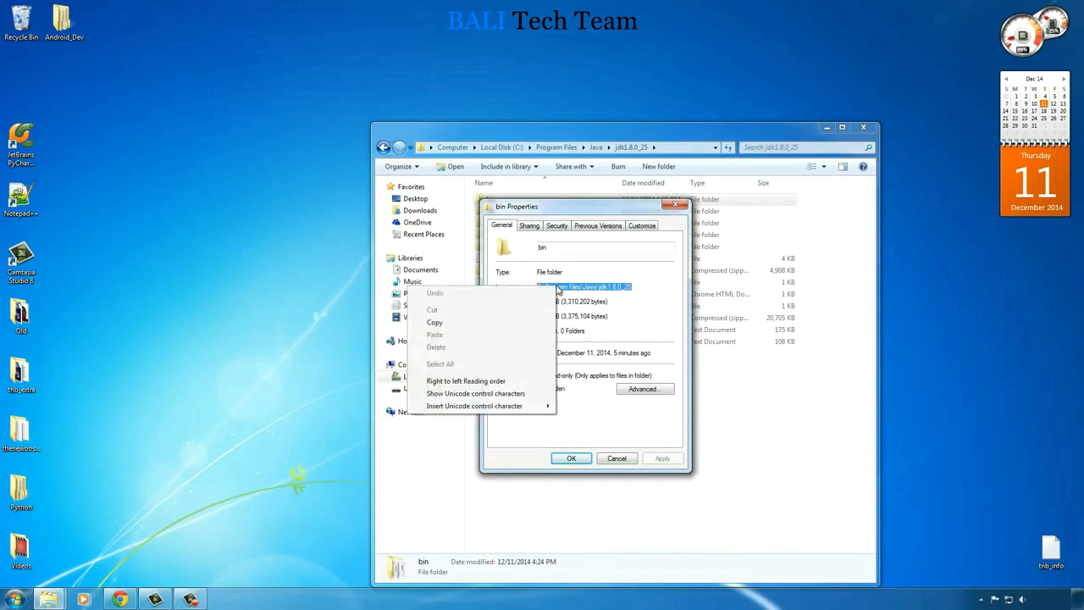
left_click(452, 326)
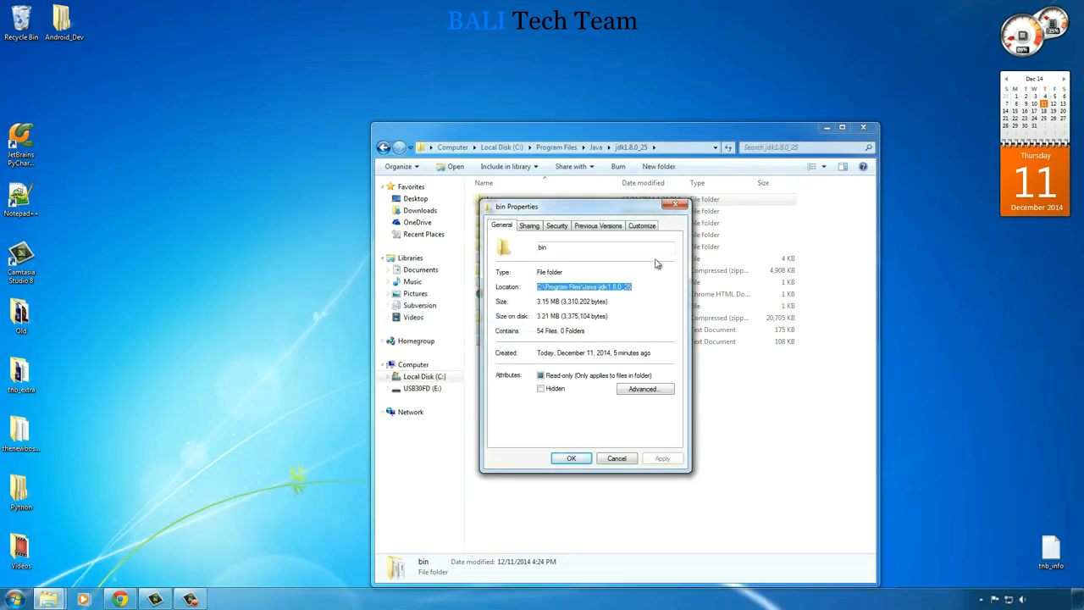
left_click(680, 207)
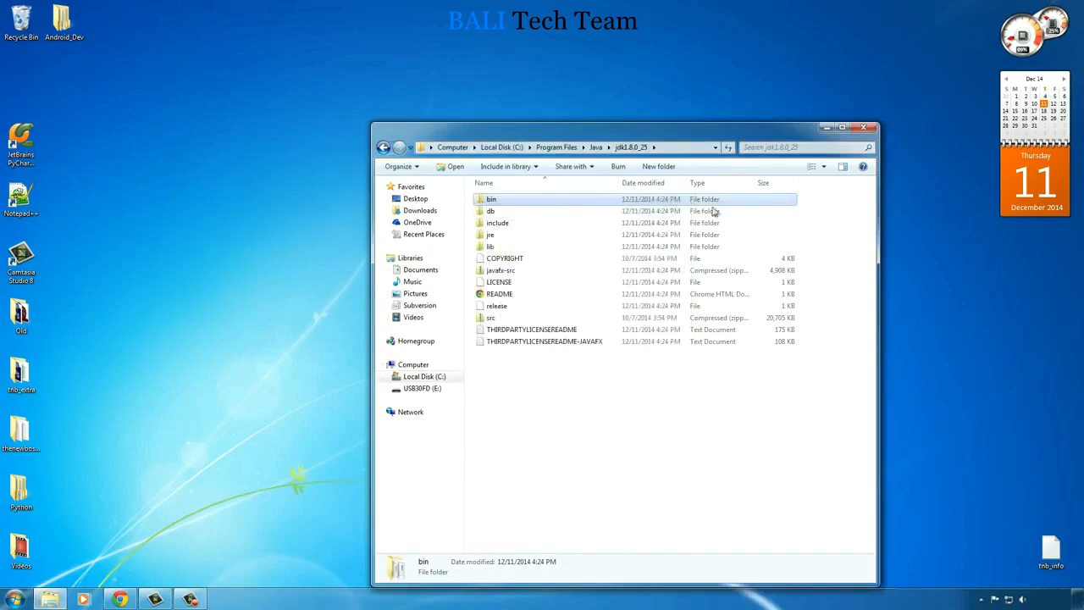
left_click(864, 127)
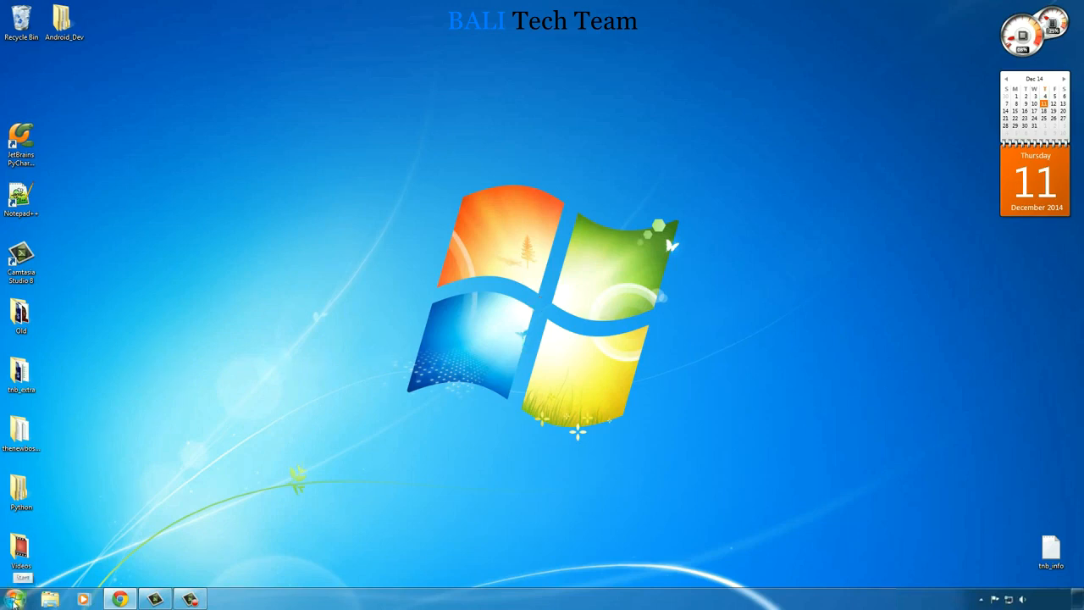
- Open the Environment Variables dialog from the computer's advanced system settings
left_click(14, 598)
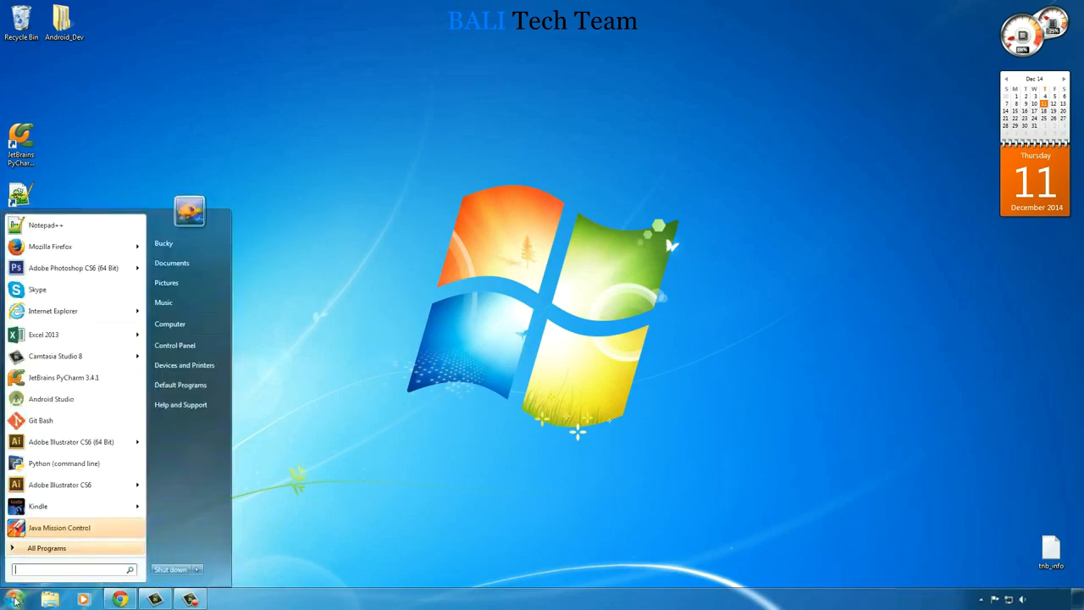
right_click(182, 324)
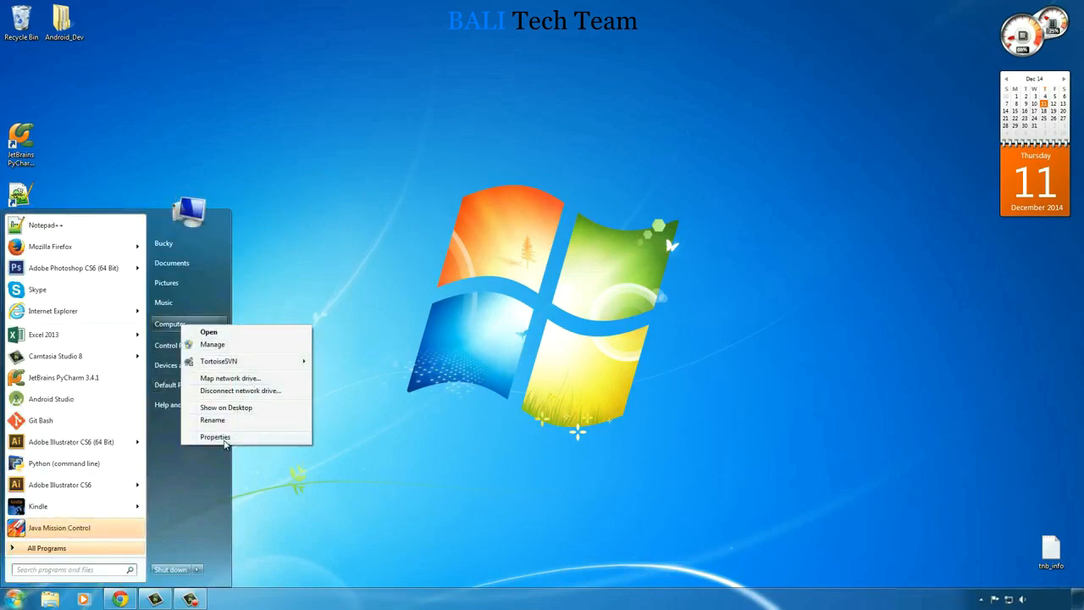
left_click(225, 437)
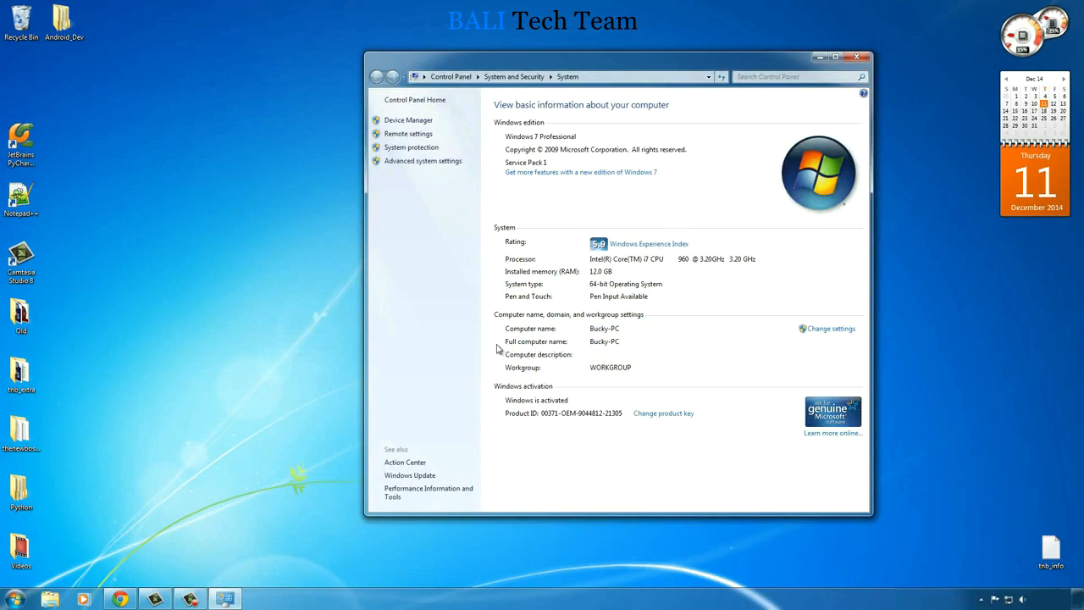
left_click(418, 162)
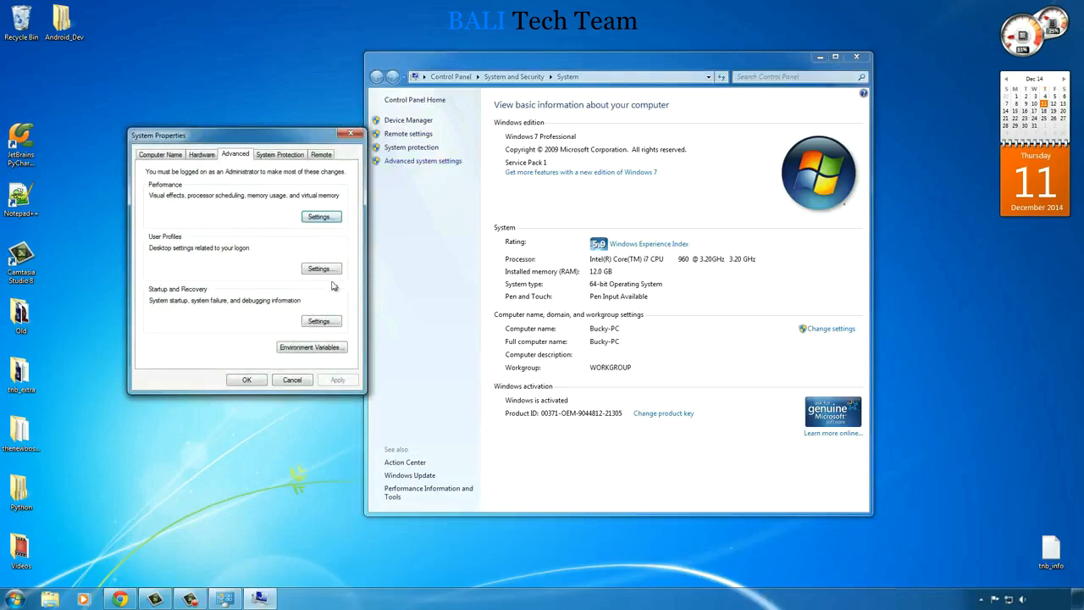
left_click(321, 355)
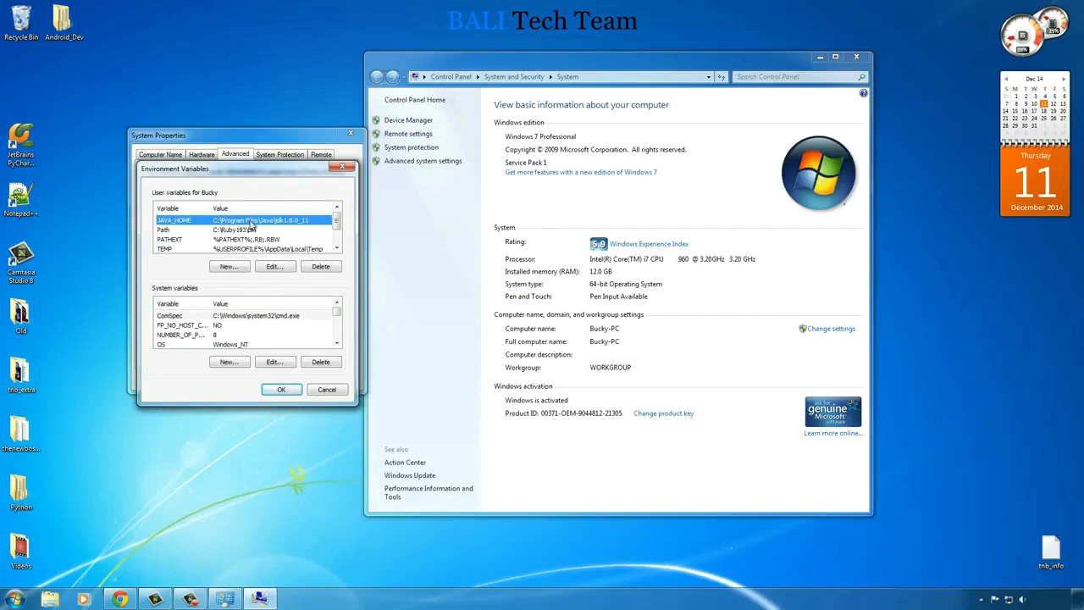
- Delete the existing JAVA_HOME user variable
left_click(246, 229)
left_click(252, 220)
left_click(321, 269)
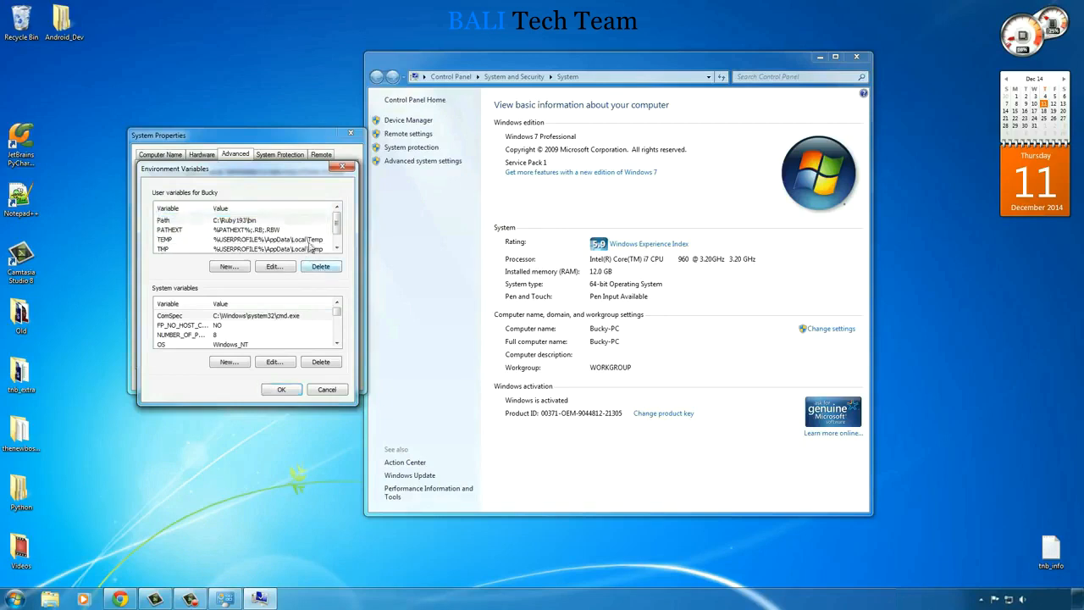
- Create a user variable named JAVA_HOME with the copied path C:\Program Files\Java\jdk1.8.0_25 as its value
left_click(229, 267)
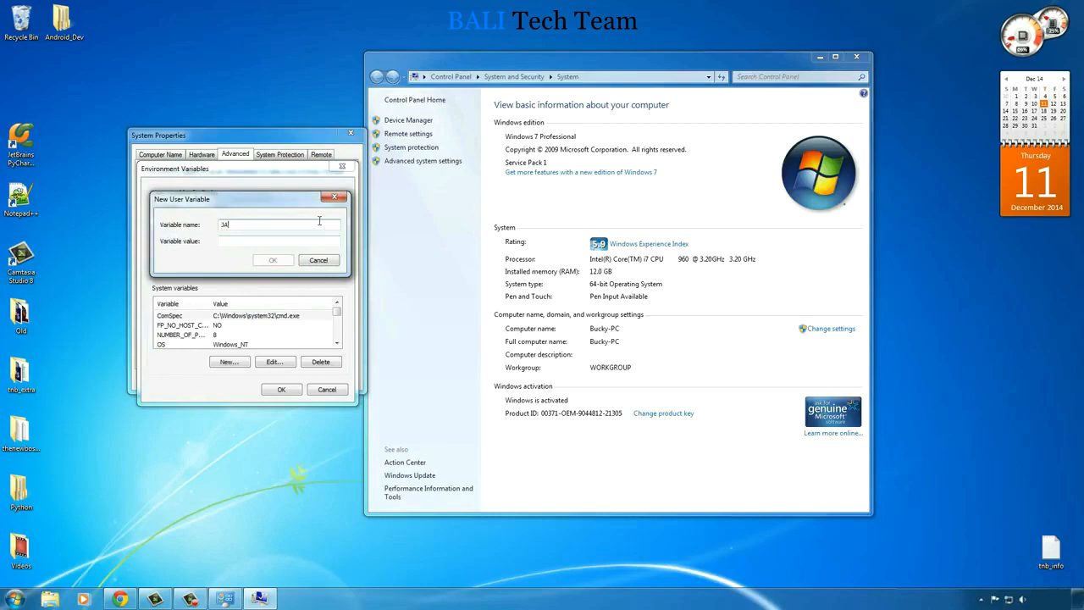
type("JAVA_HOME")
left_click(243, 242)
key("ctrl+v")
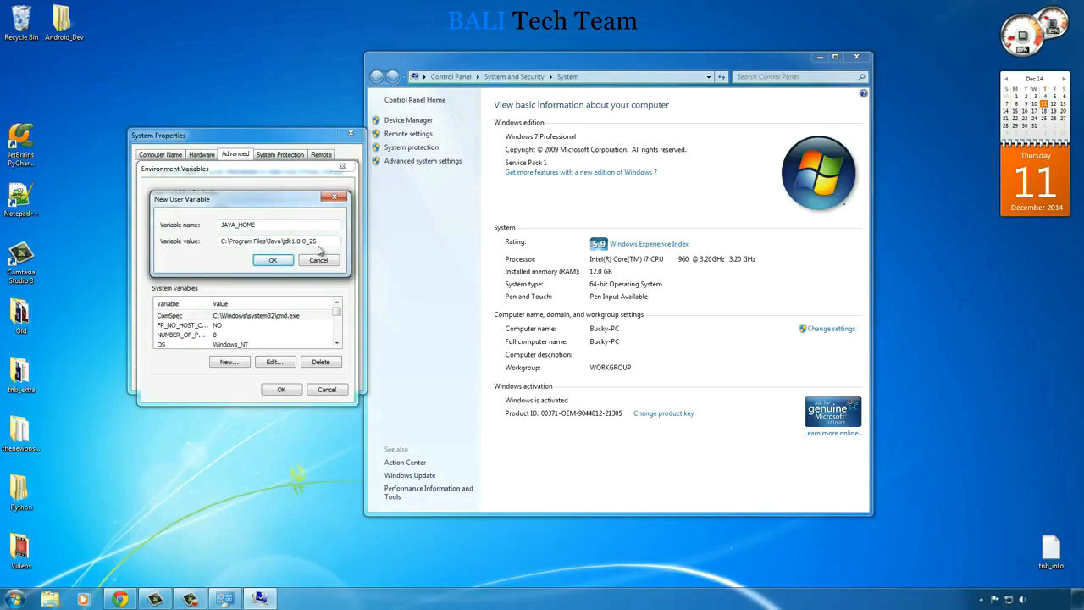
left_click(271, 260)
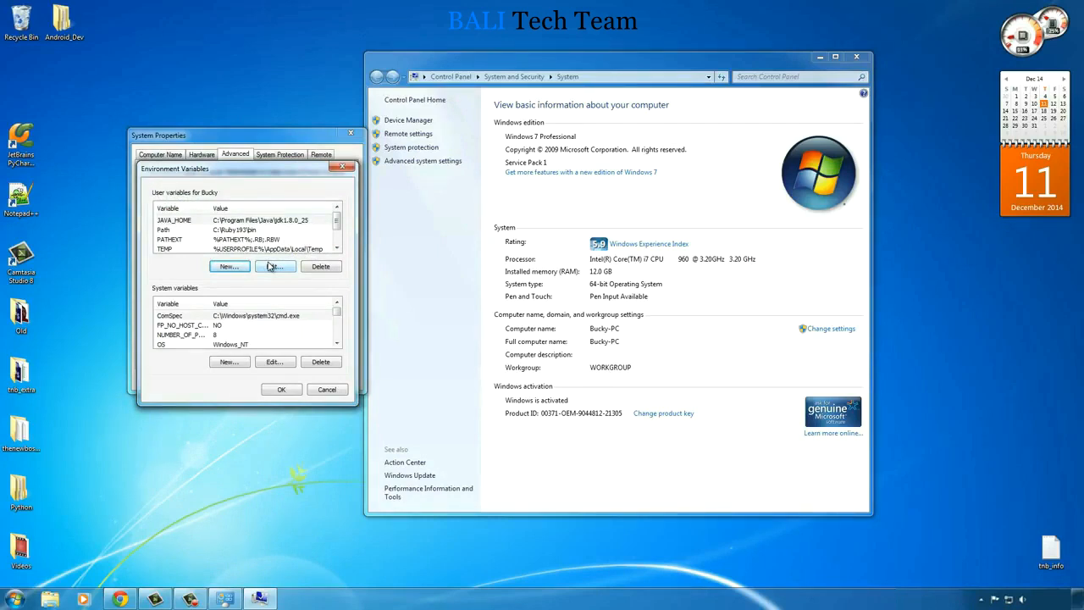
- Confirm the environment variable and system property changes, and close the System window
left_click(182, 225)
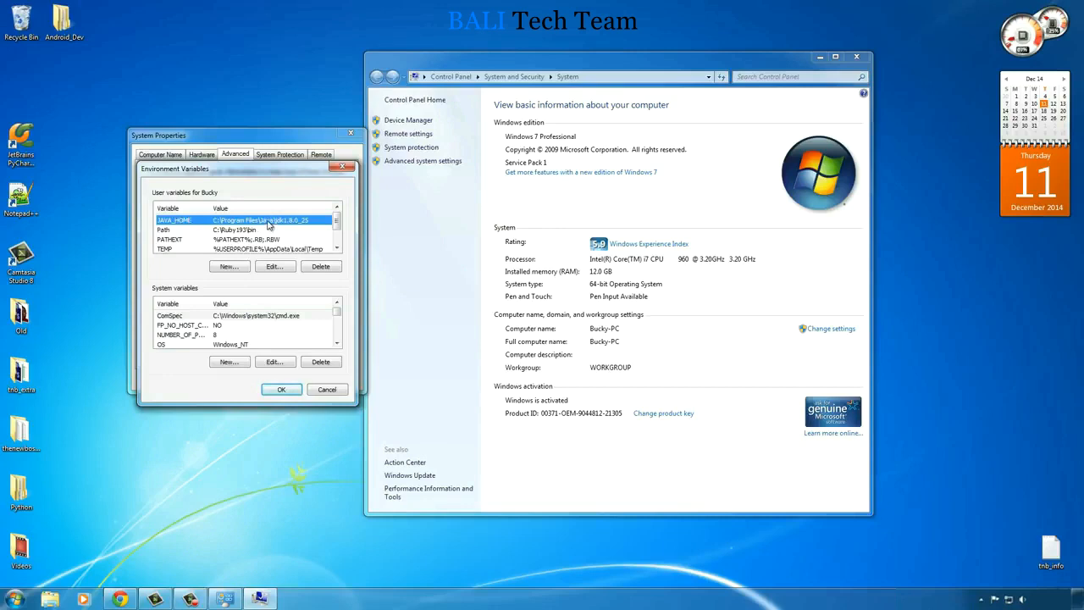
left_click(281, 389)
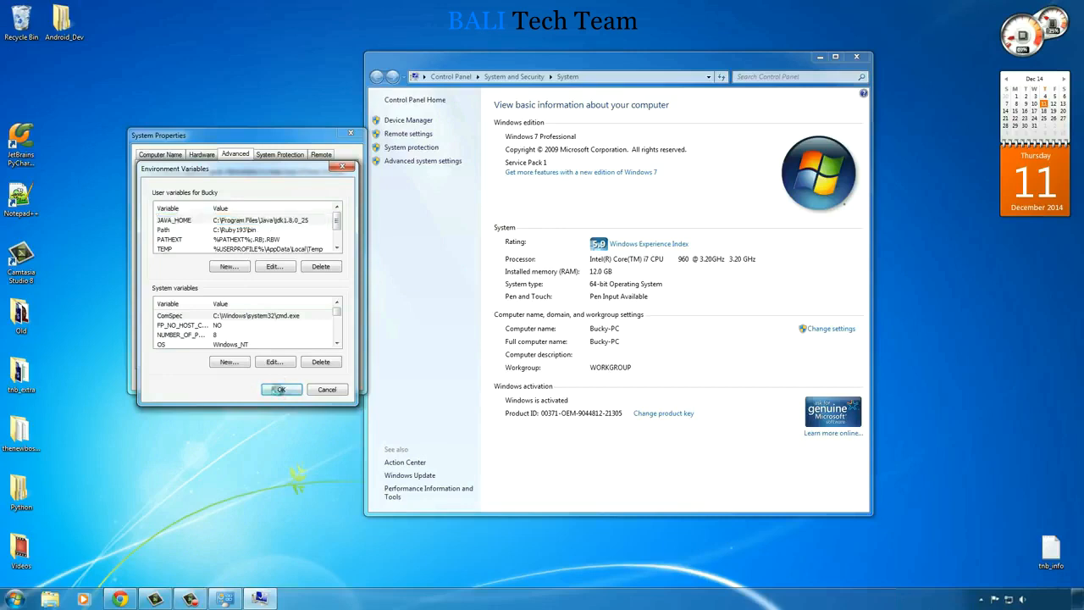
left_click(248, 380)
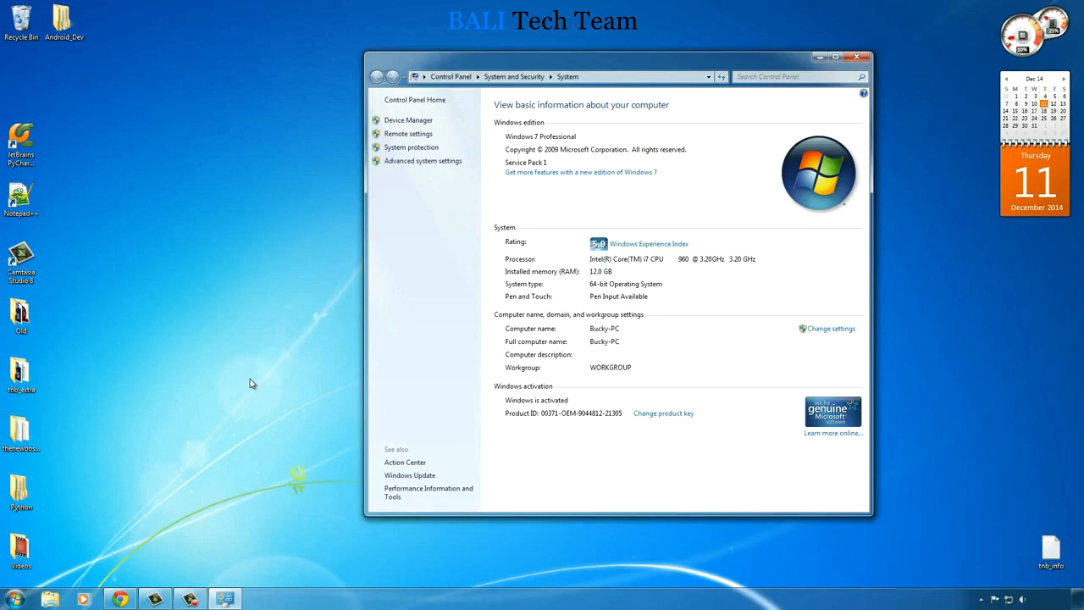
left_click(856, 57)
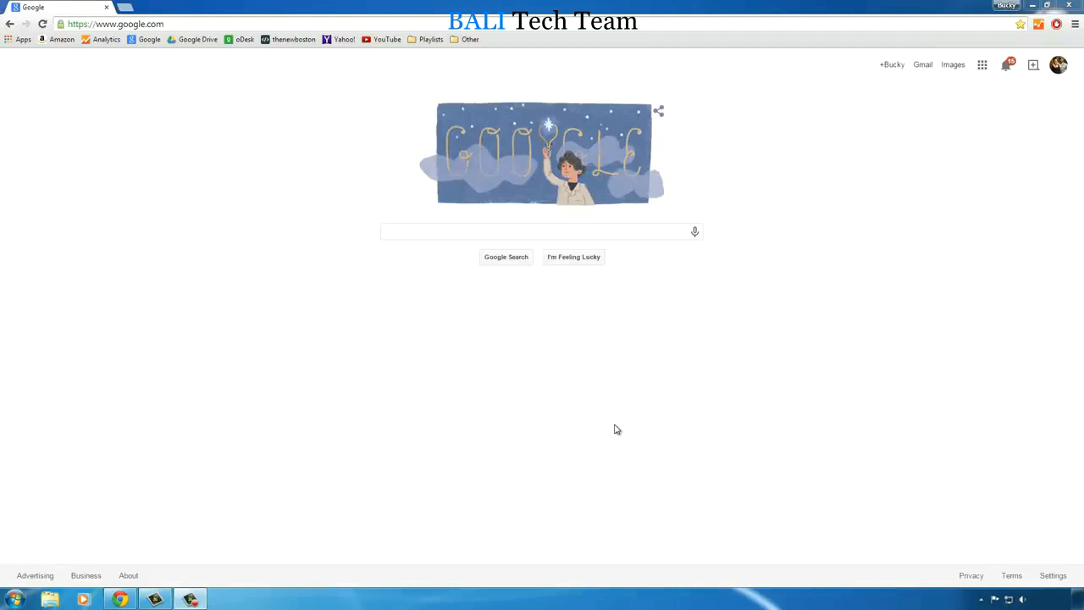
- Search Google for "download android studio" and open the Android Studio page on the Android Developers site
left_click(525, 233)
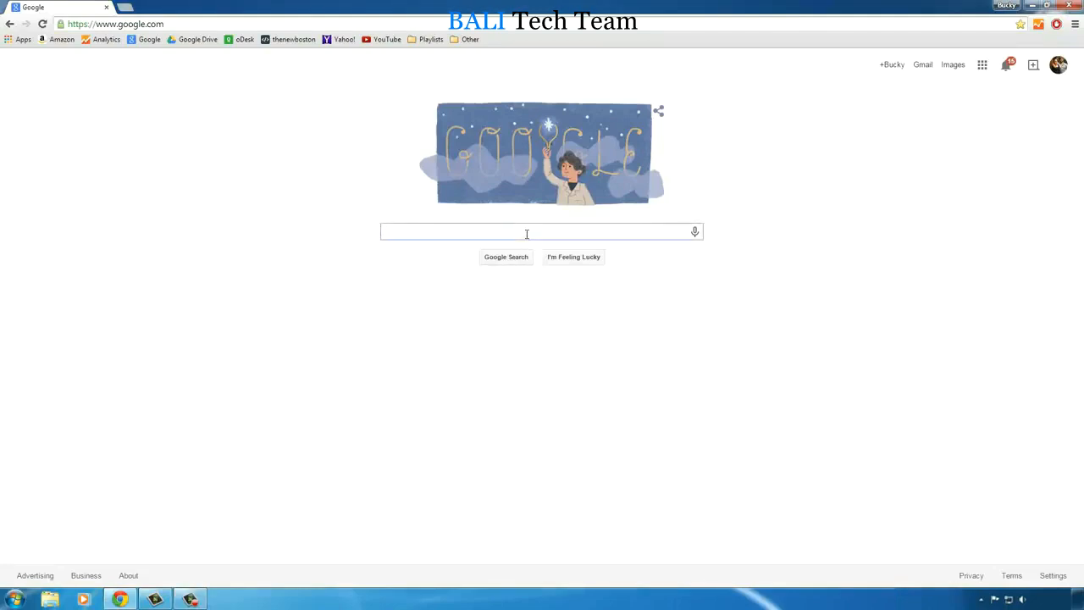
type("downl")
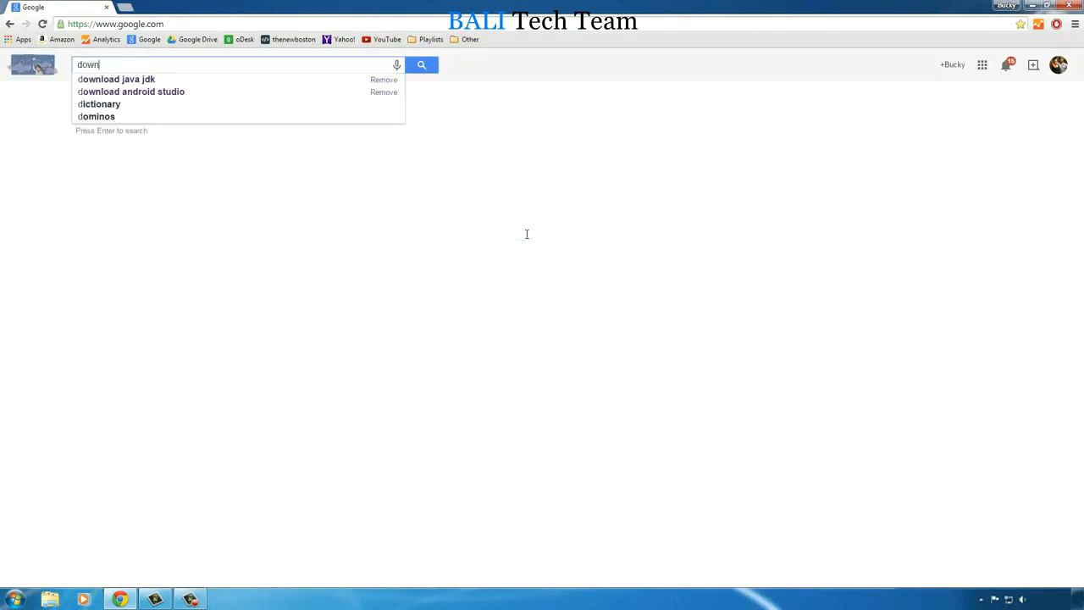
key("Down")
key("Down")
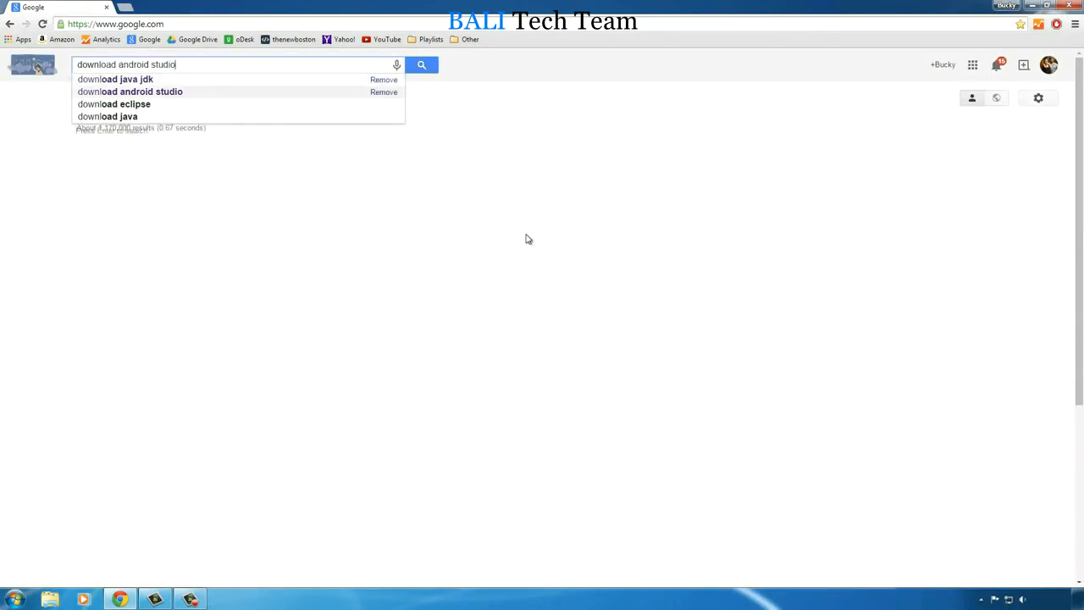
key("Return")
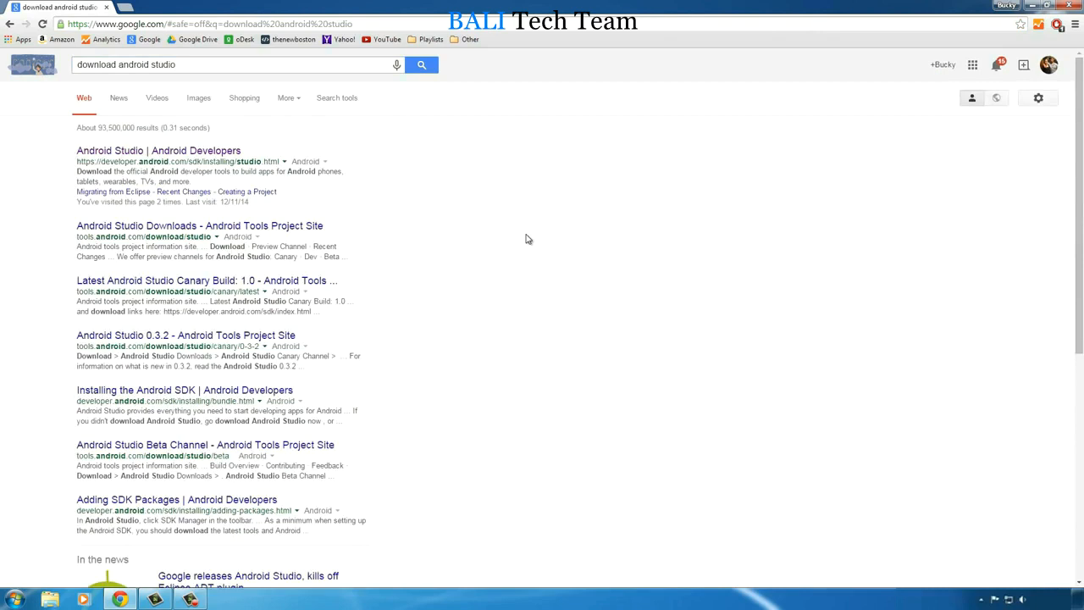
left_click(165, 152)
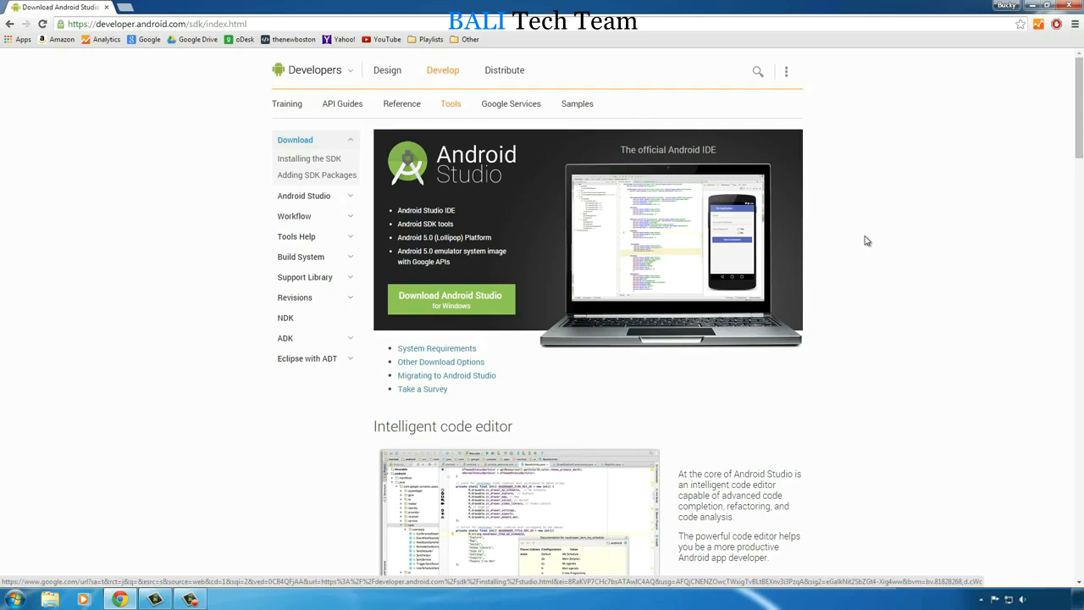
- Agree to the terms and conditions and download Android Studio for Windows
left_click(445, 299)
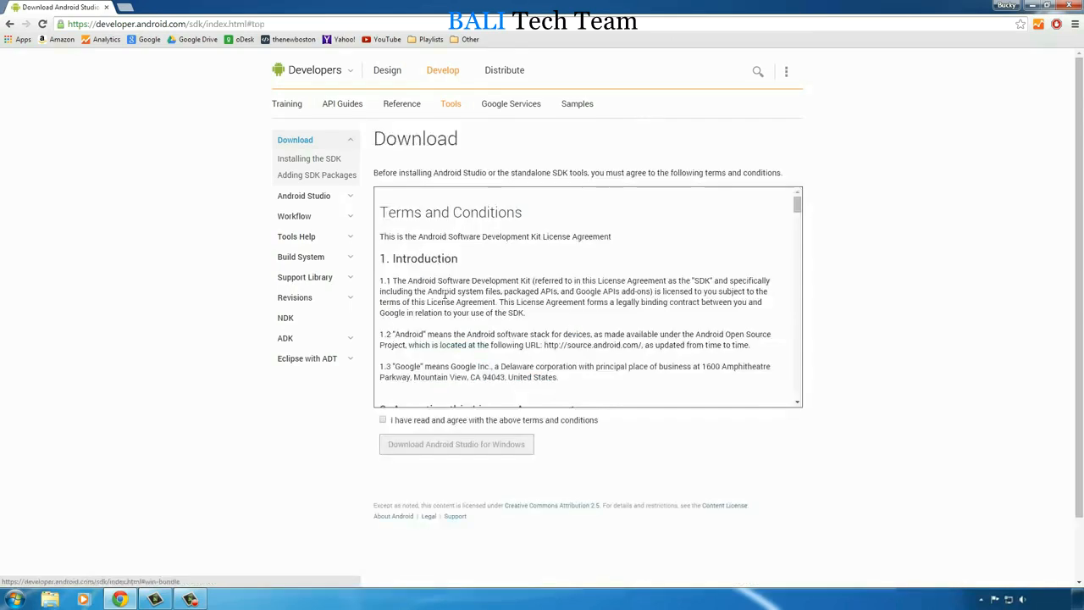
left_click(382, 420)
left_click_drag(799, 206, 797, 407)
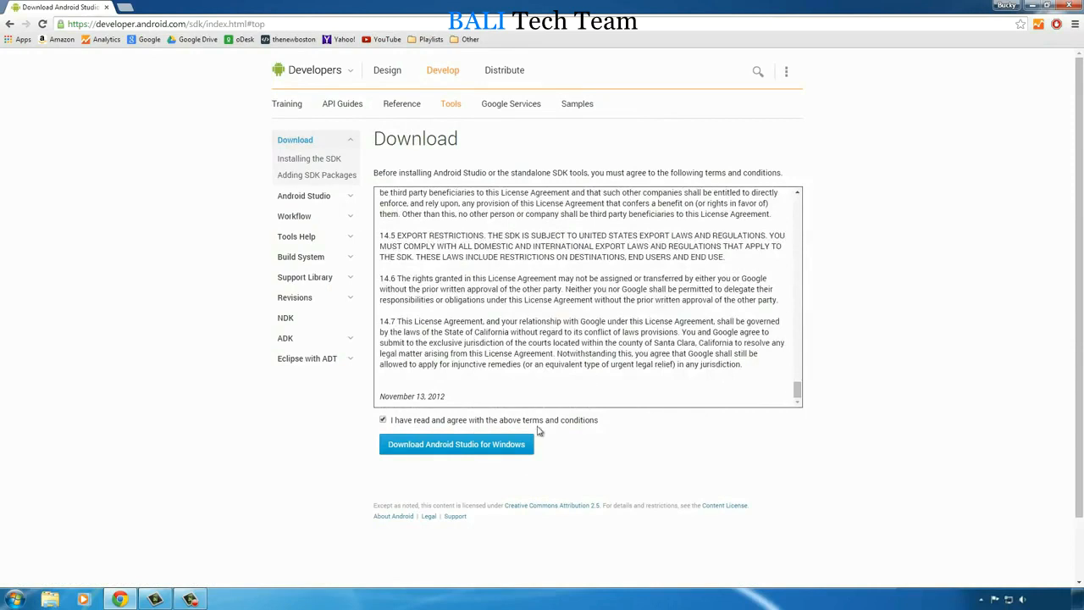
left_click(442, 445)
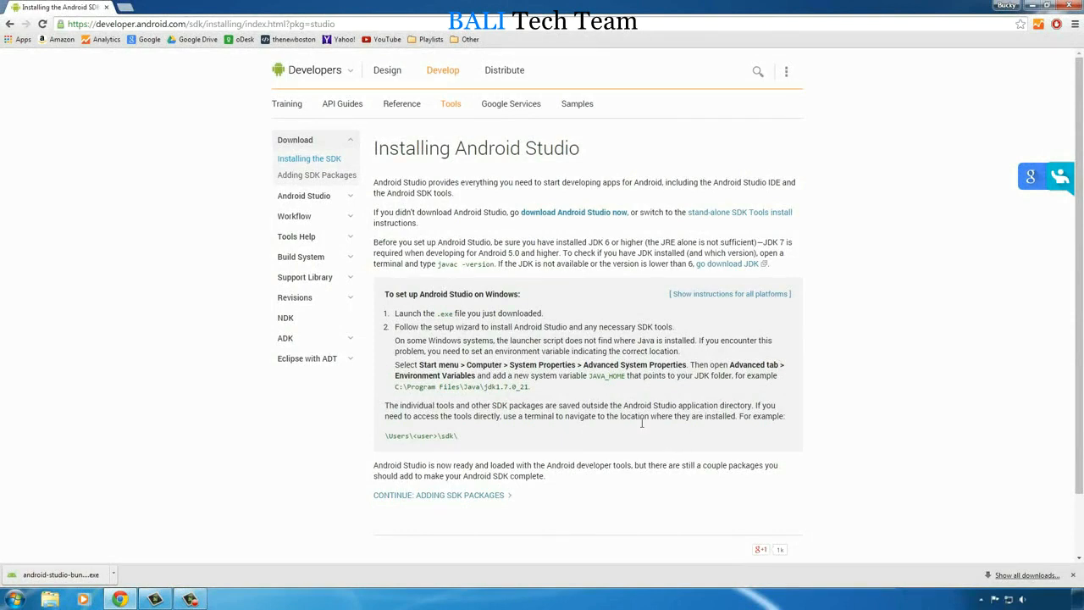
- Highlight the JAVA_HOME setup instructions on the Installing Android Studio page, and close the browser
left_click_drag(532, 386, 394, 365)
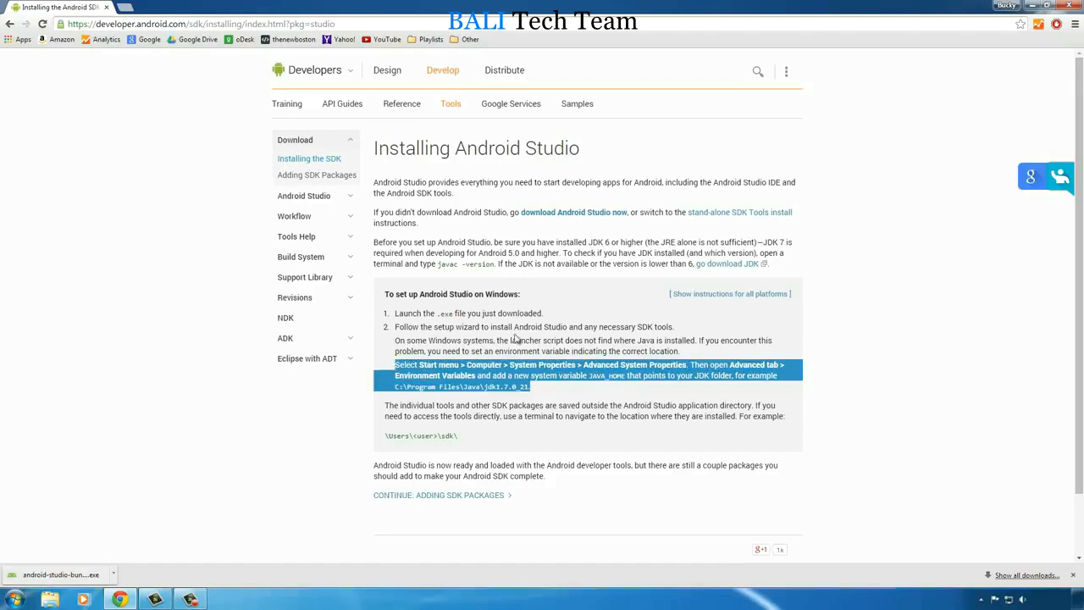
left_click_drag(546, 392, 395, 365)
left_click(1031, 5)
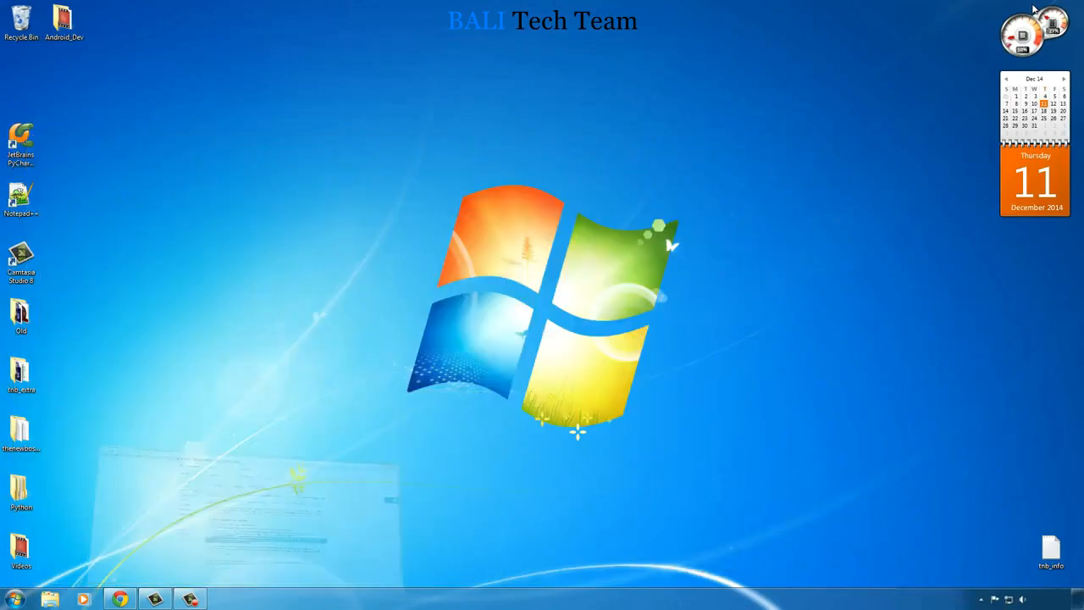
left_click(121, 599)
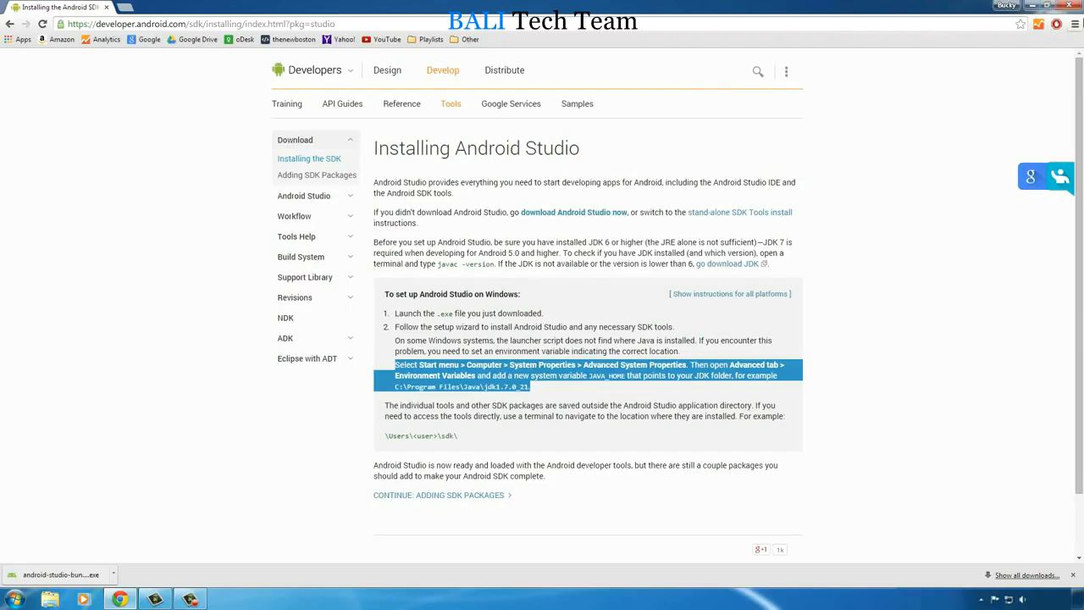
left_click(1073, 7)
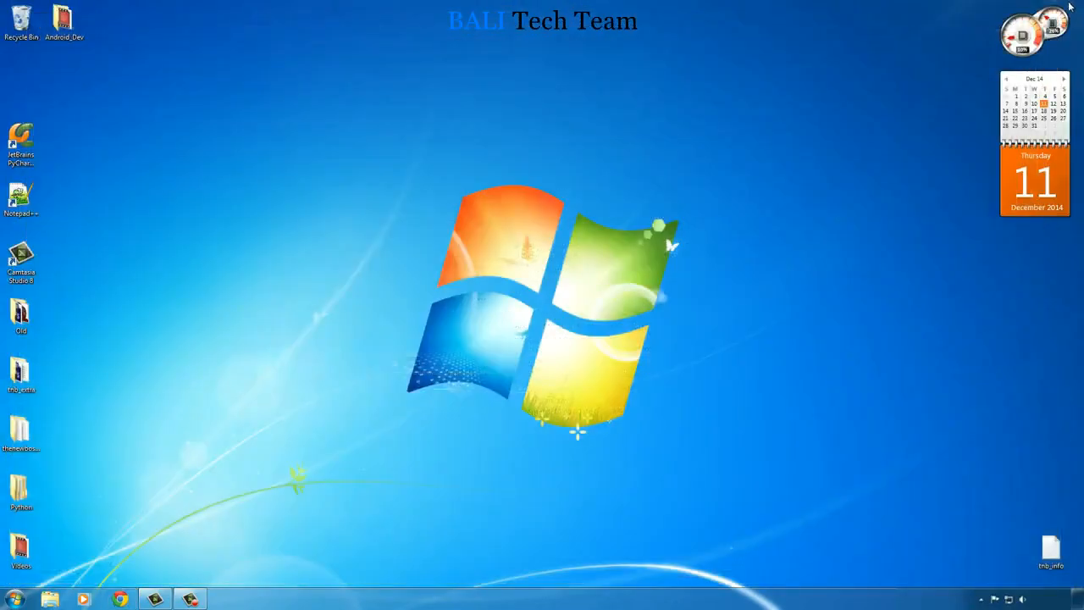
- Open the Downloads folder that holds the Android Studio installer
left_click(15, 600)
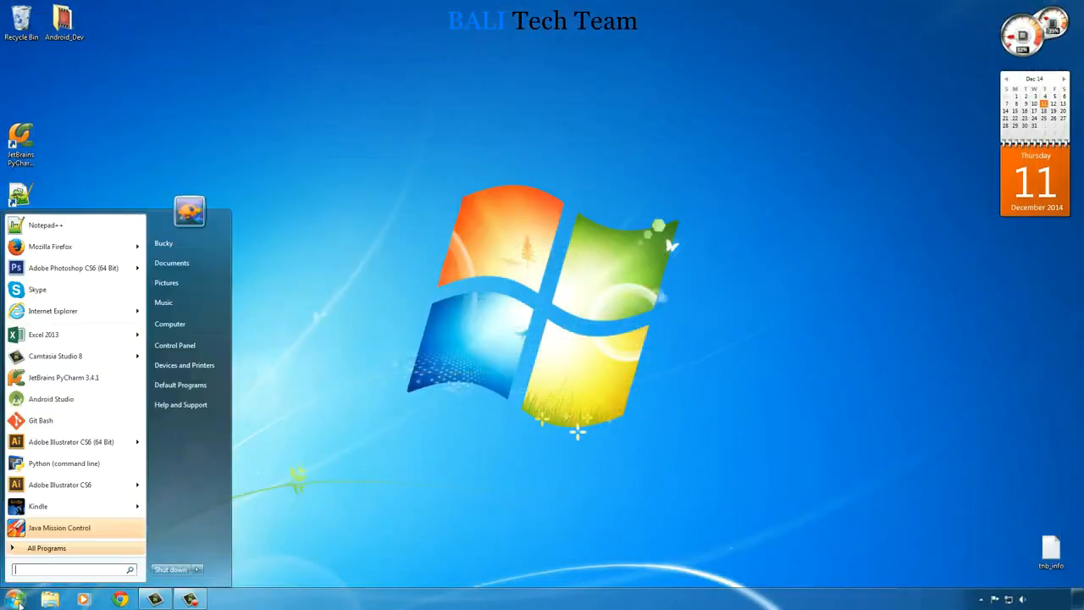
left_click(168, 243)
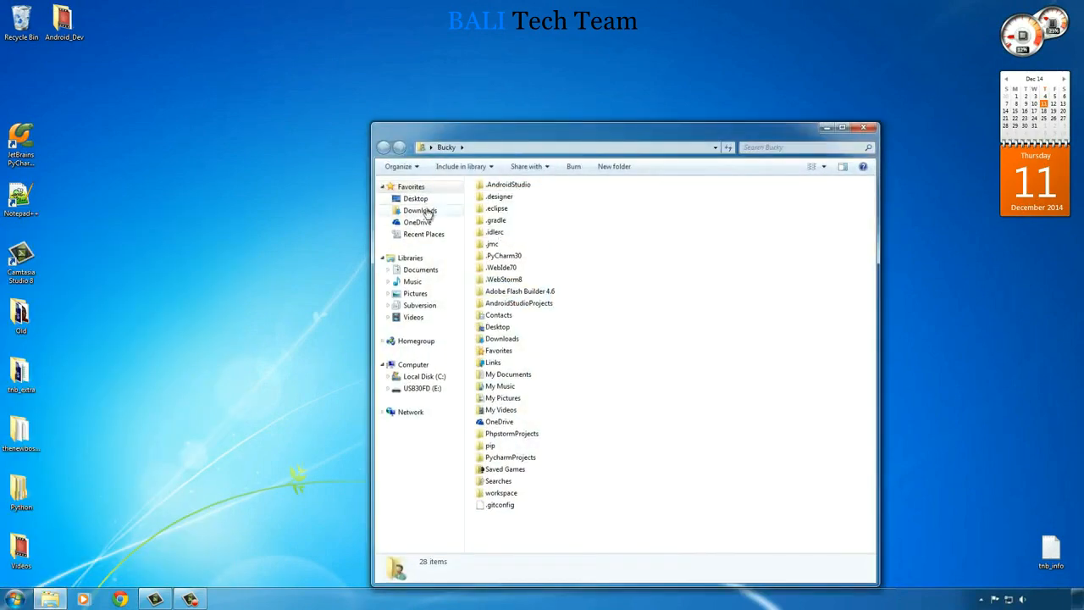
left_click(424, 213)
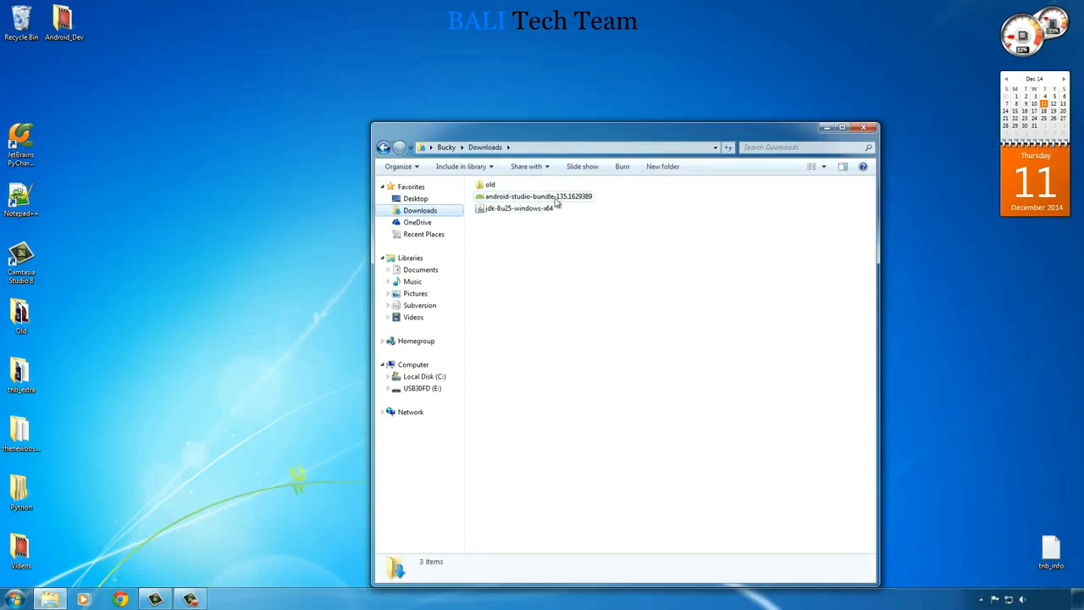
- Run the android-studio-bundle installer, close the Downloads folder, and allow the program to make changes to the computer
left_click(480, 198)
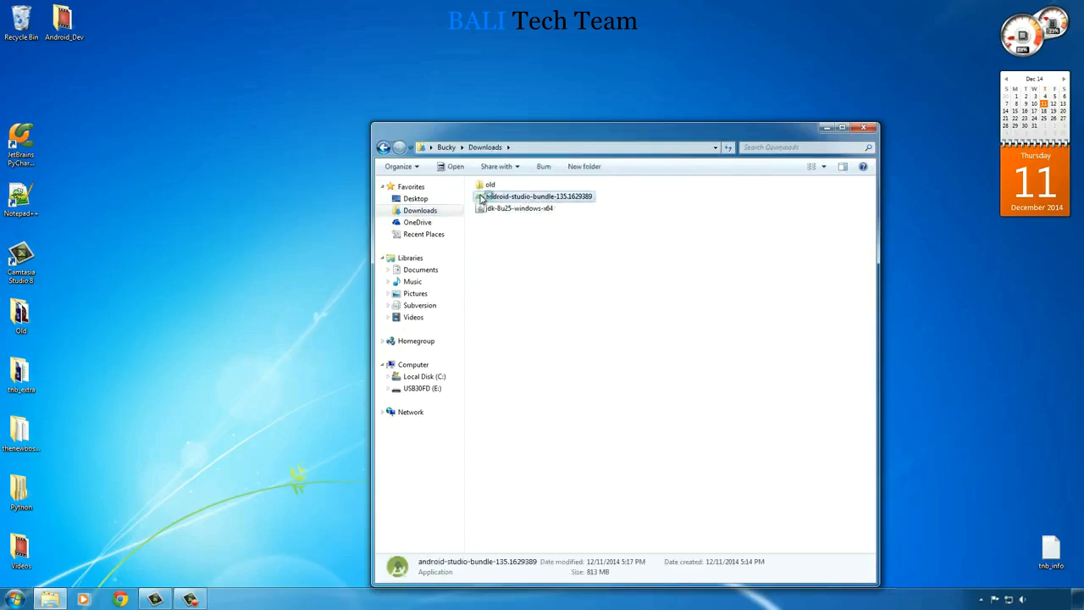
left_click(872, 126)
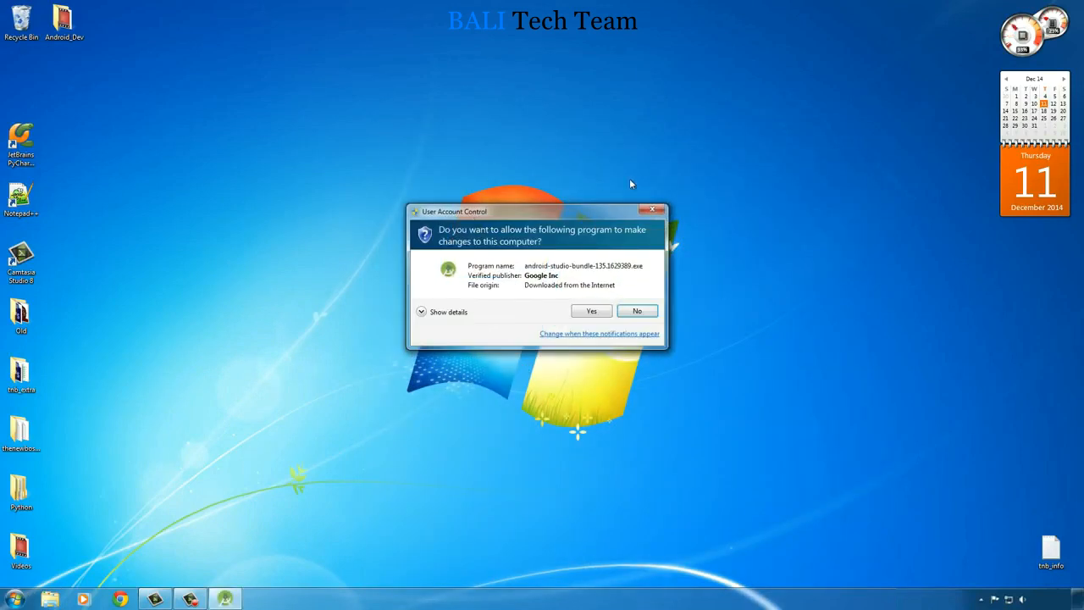
left_click(581, 311)
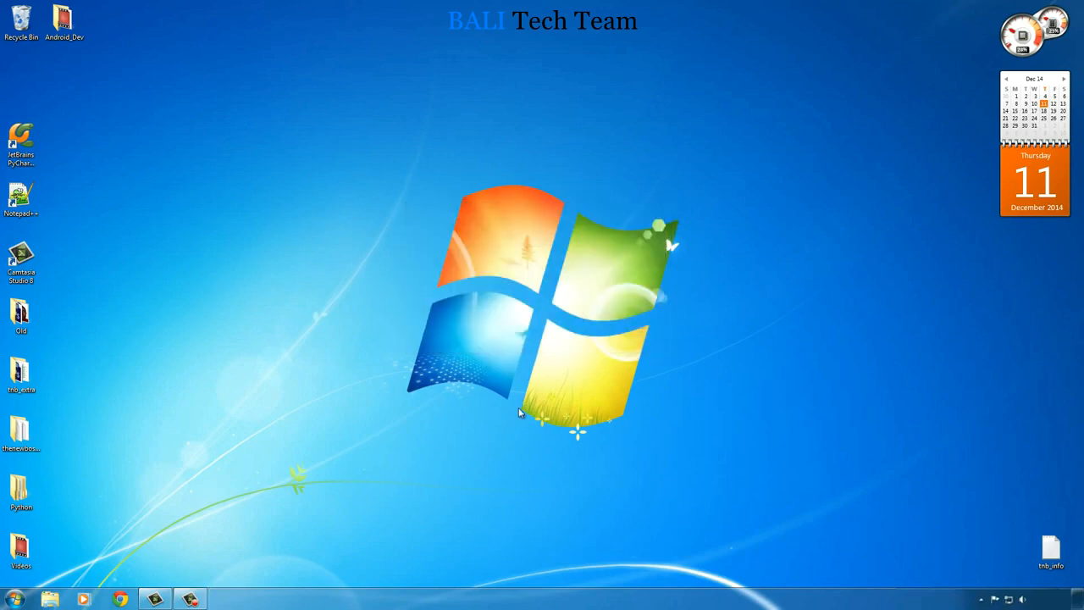
- Install Android Studio with all components, the default install locations, the recommended 2 GB of emulator RAM and the Android Studio Start menu folder
left_click(601, 389)
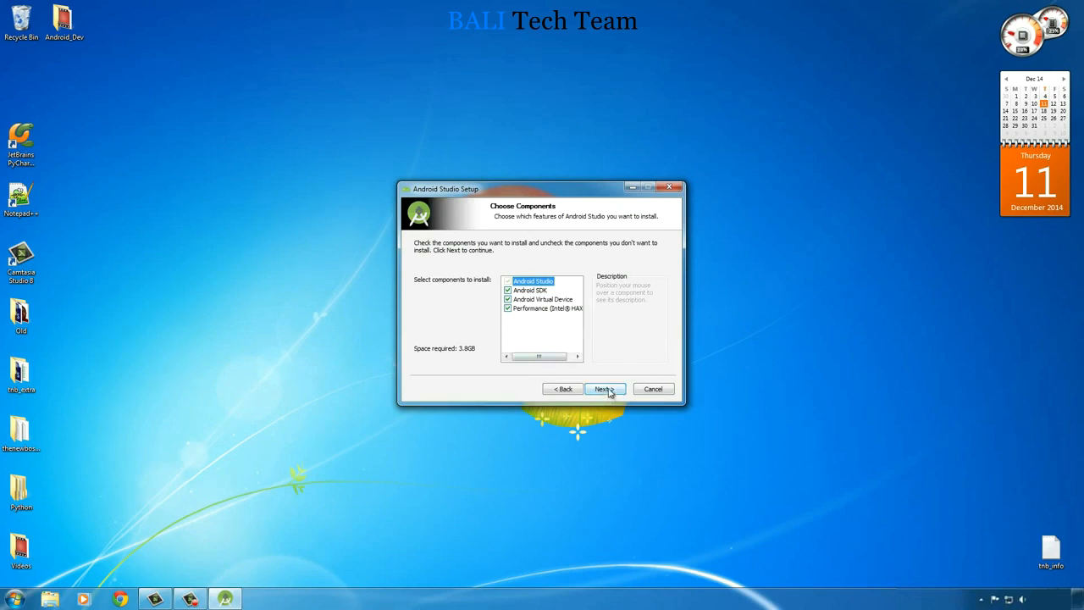
left_click(606, 390)
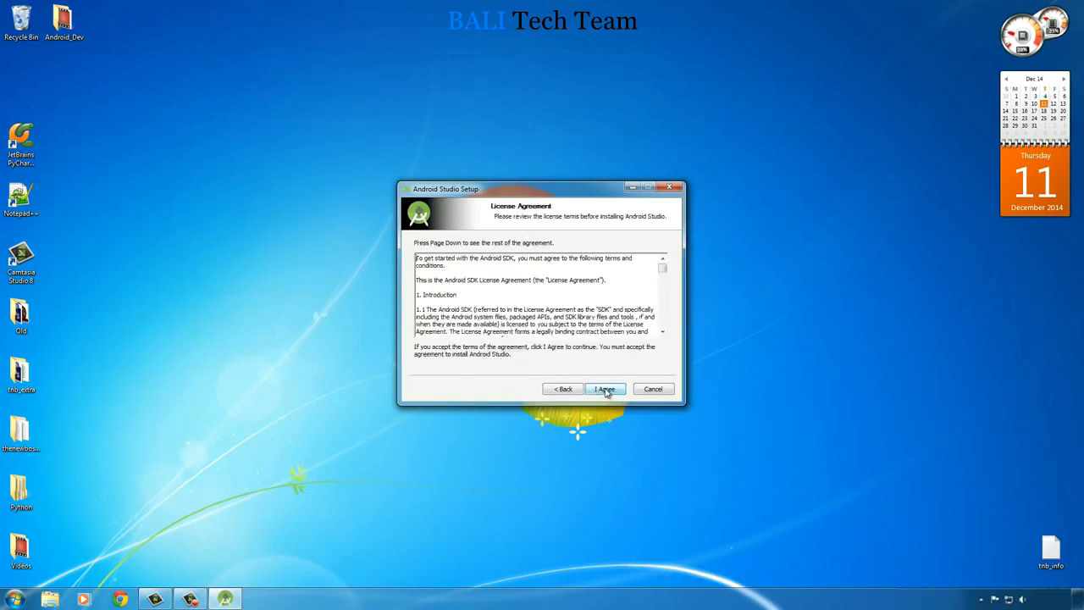
left_click(607, 391)
left_click(607, 391)
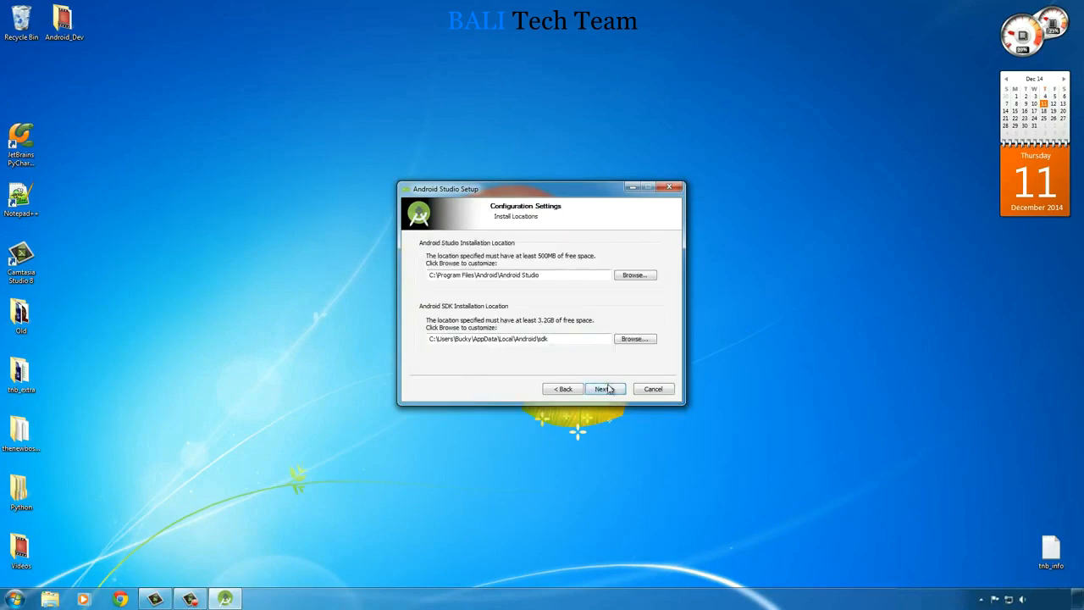
left_click(606, 391)
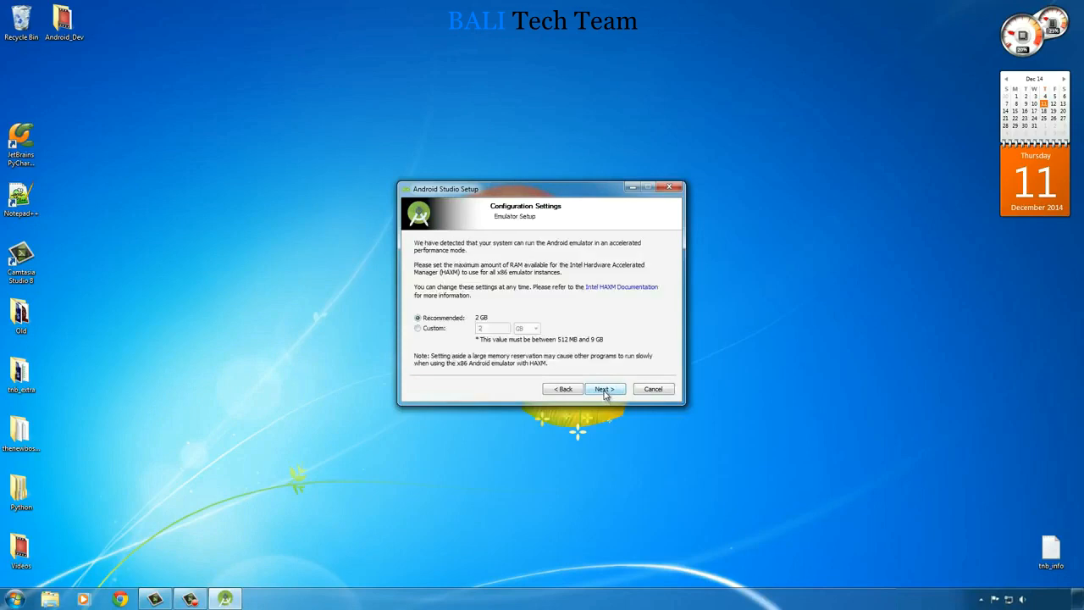
left_click(608, 389)
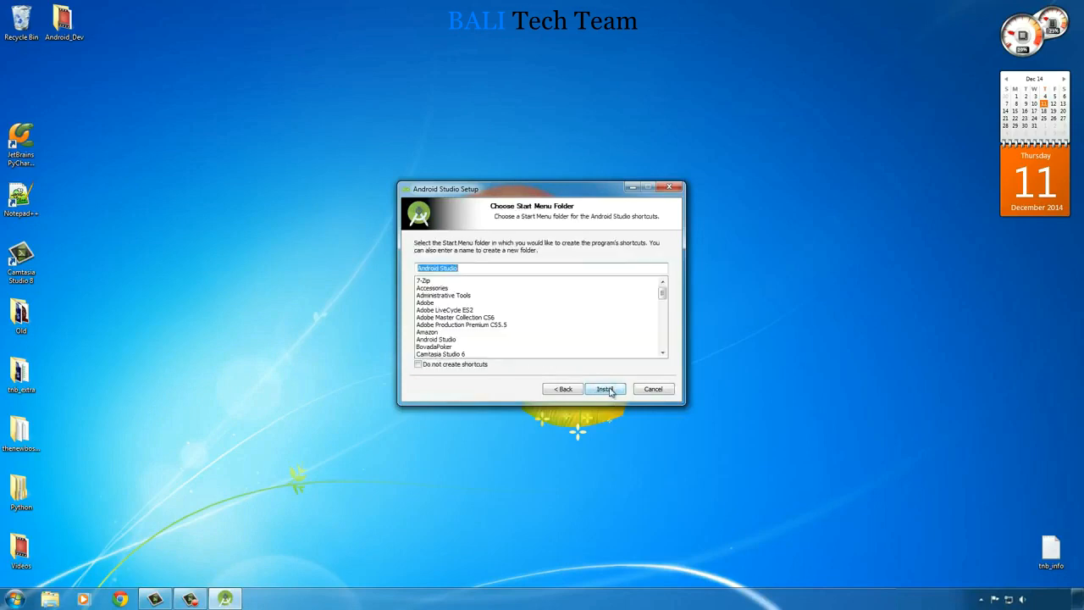
left_click(600, 389)
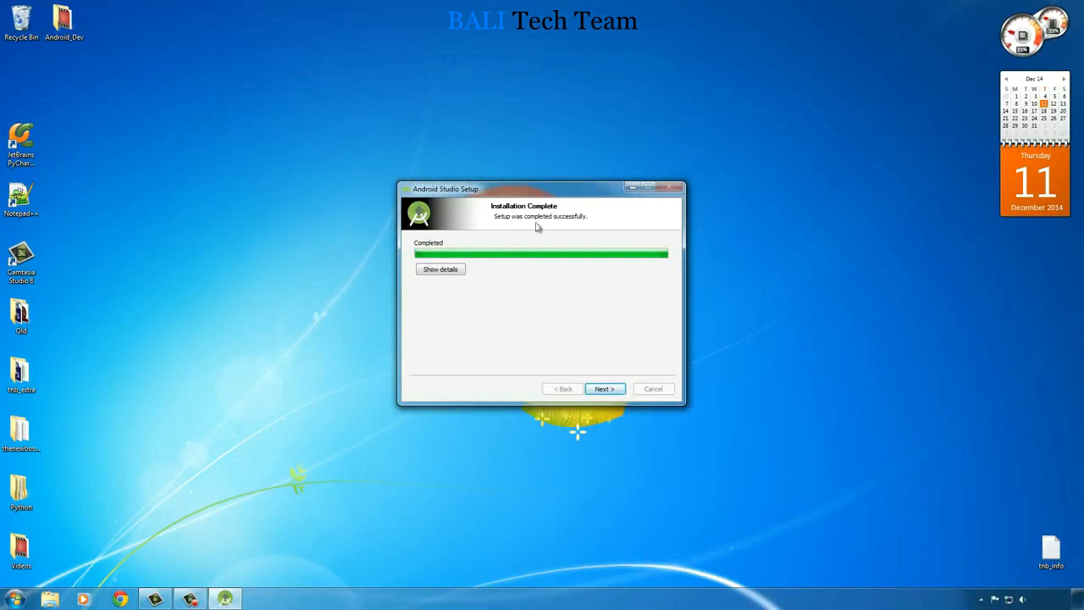
- Finish the Android Studio setup with the Start Android Studio option turned off
left_click(603, 389)
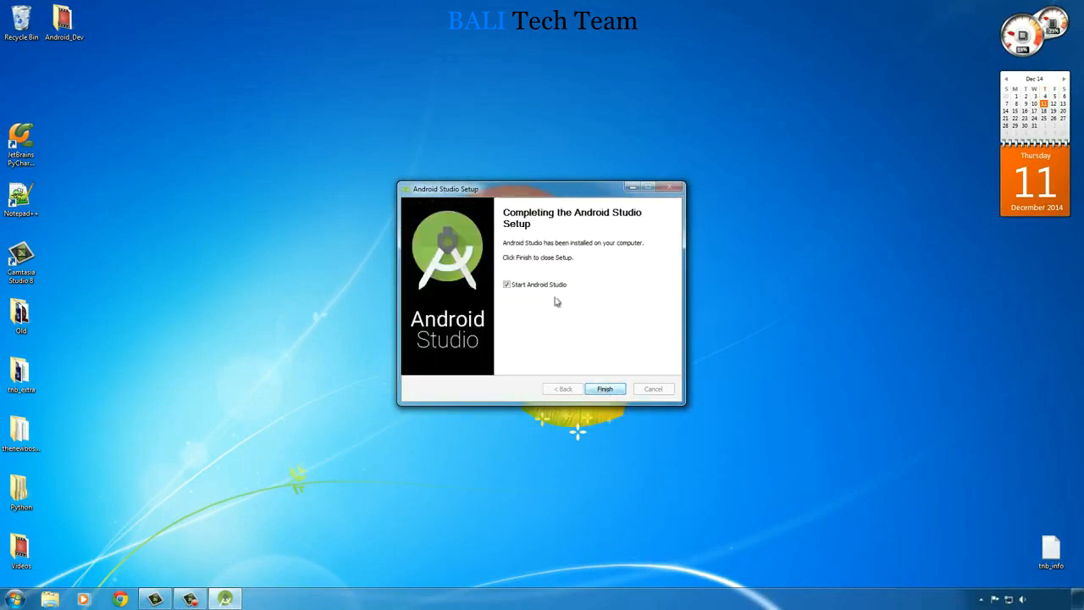
left_click(507, 285)
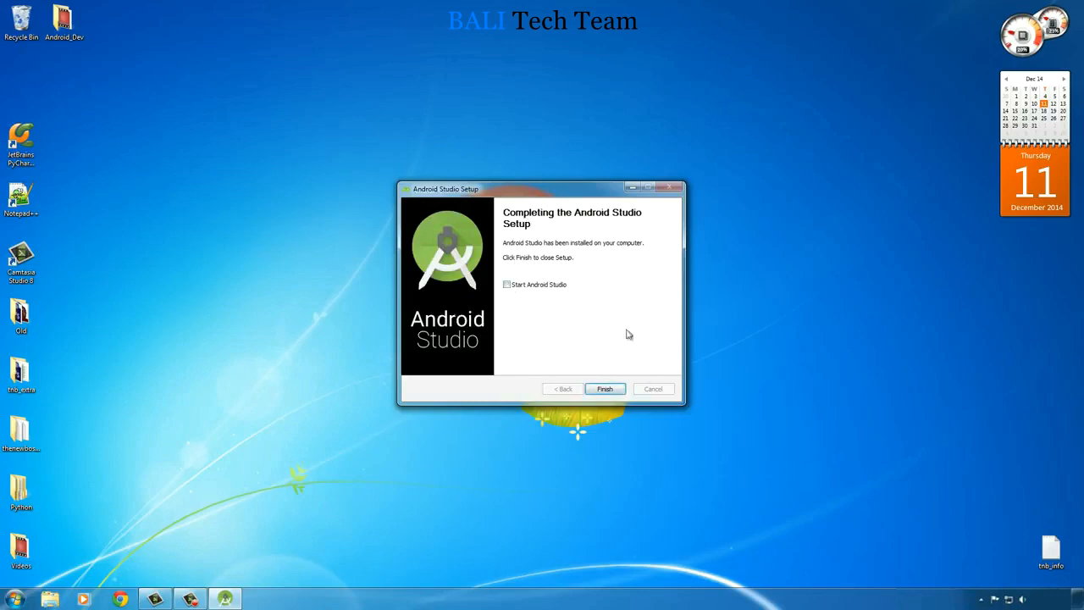
left_click(604, 390)
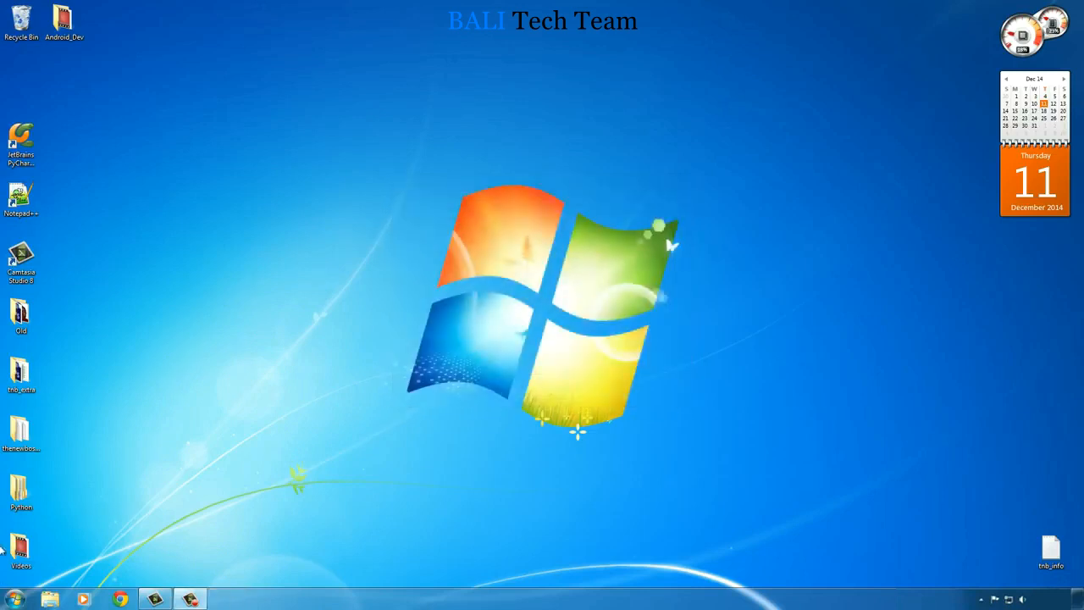
- Create a desktop shortcut for Android Studio from its entry in the installed programs list
left_click(15, 599)
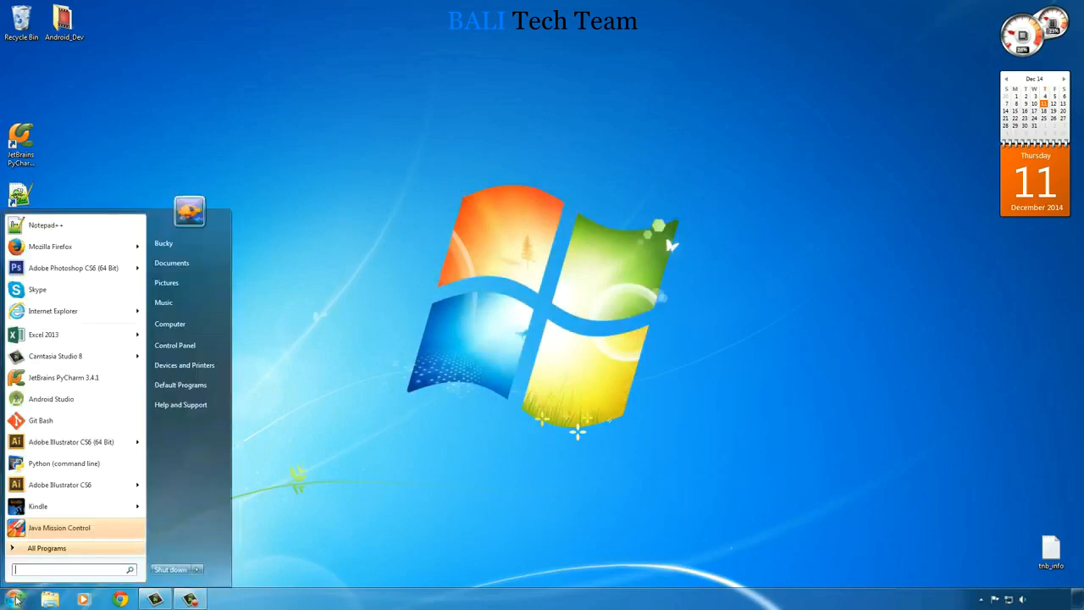
left_click(31, 549)
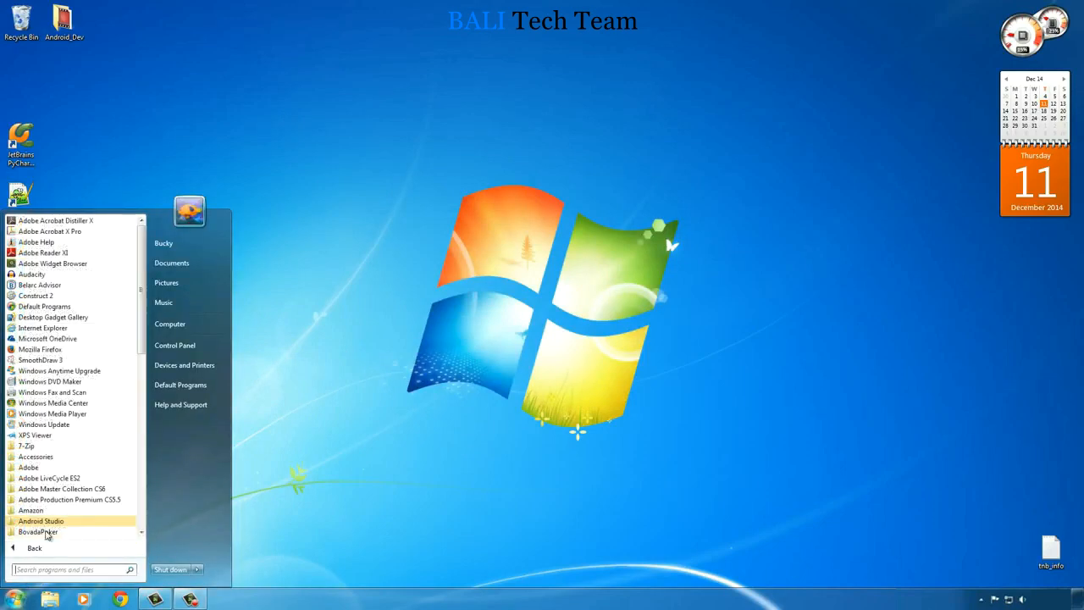
scroll(144, 269, "down", 5)
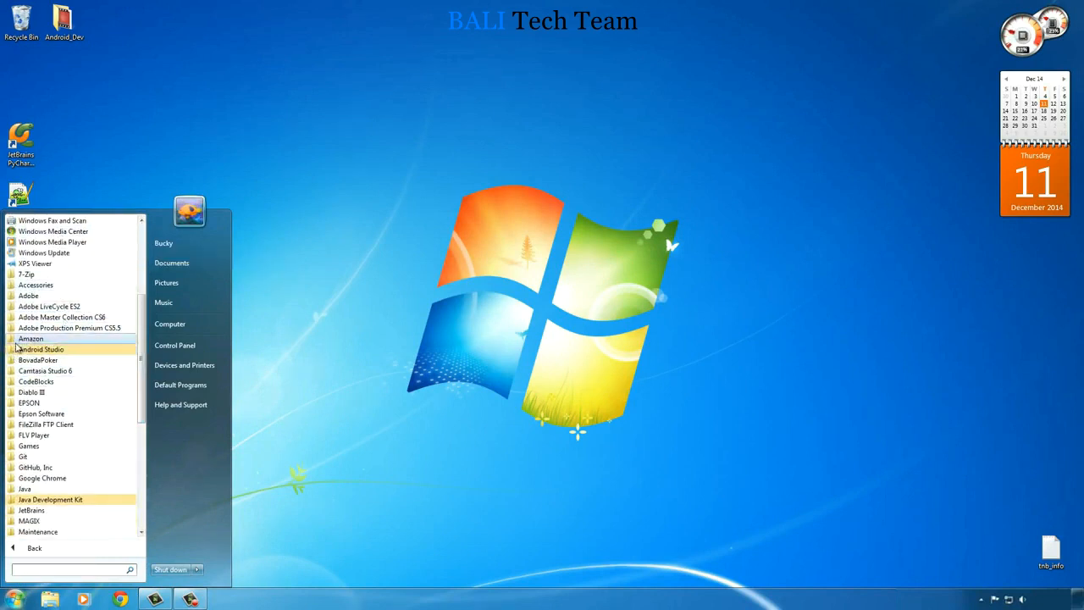
left_click(12, 351)
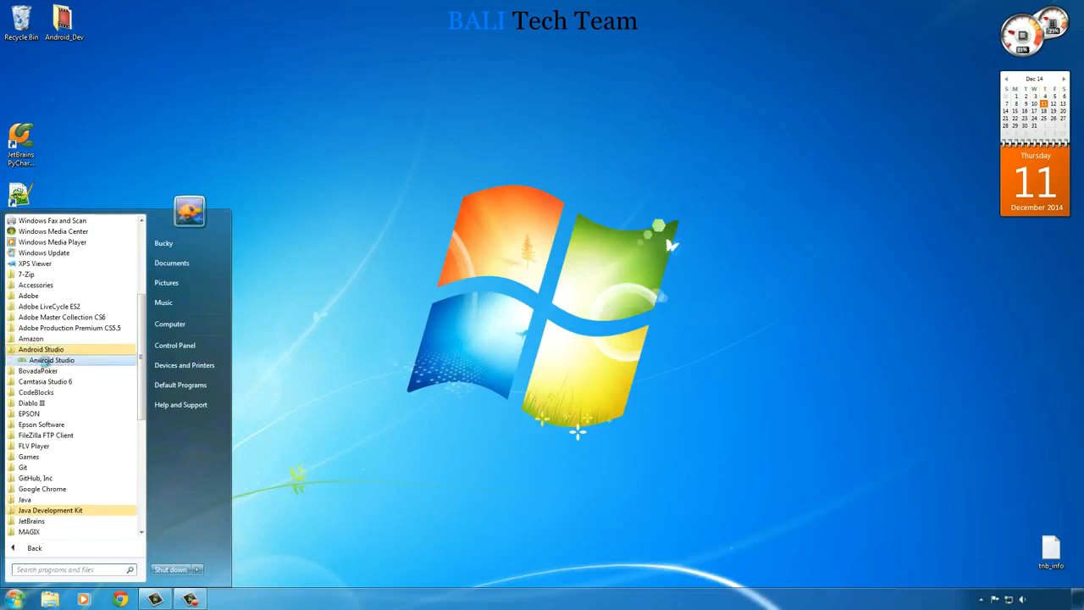
right_click(53, 363)
mouse_move(76, 280)
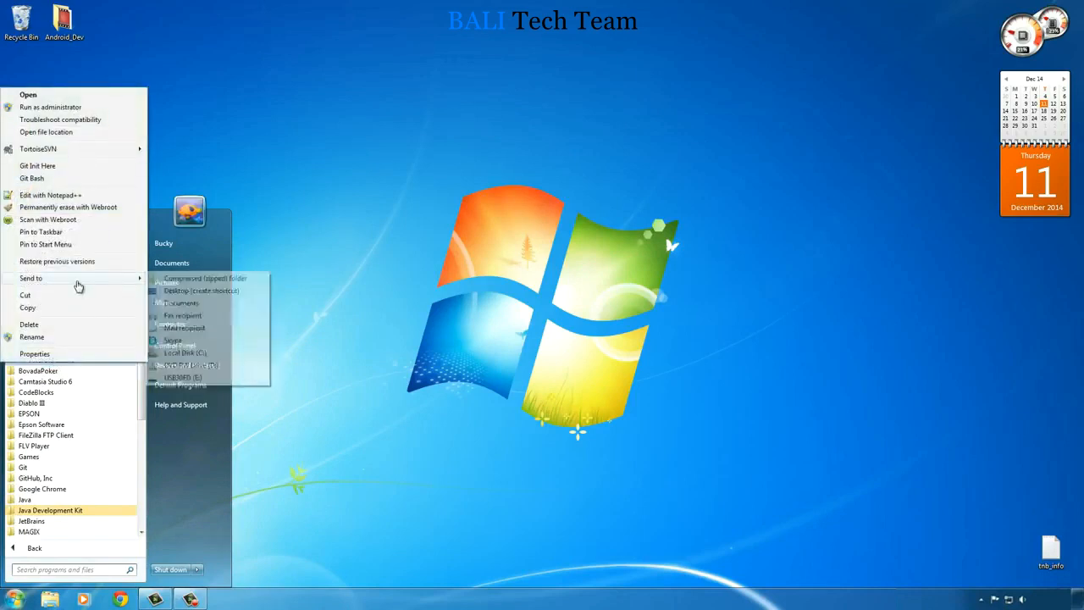
left_click(212, 290)
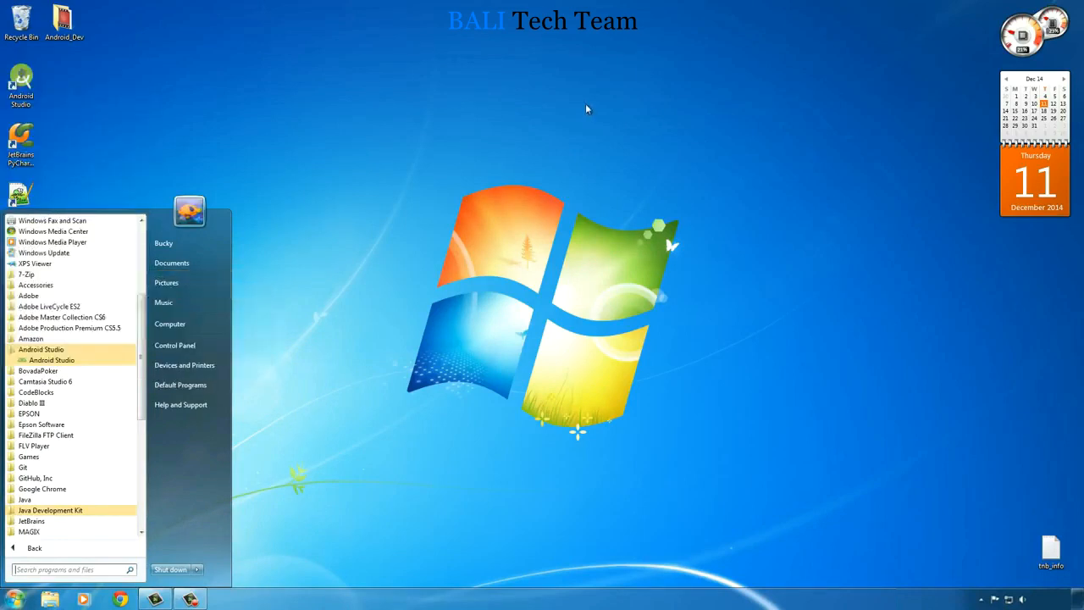
left_click(586, 108)
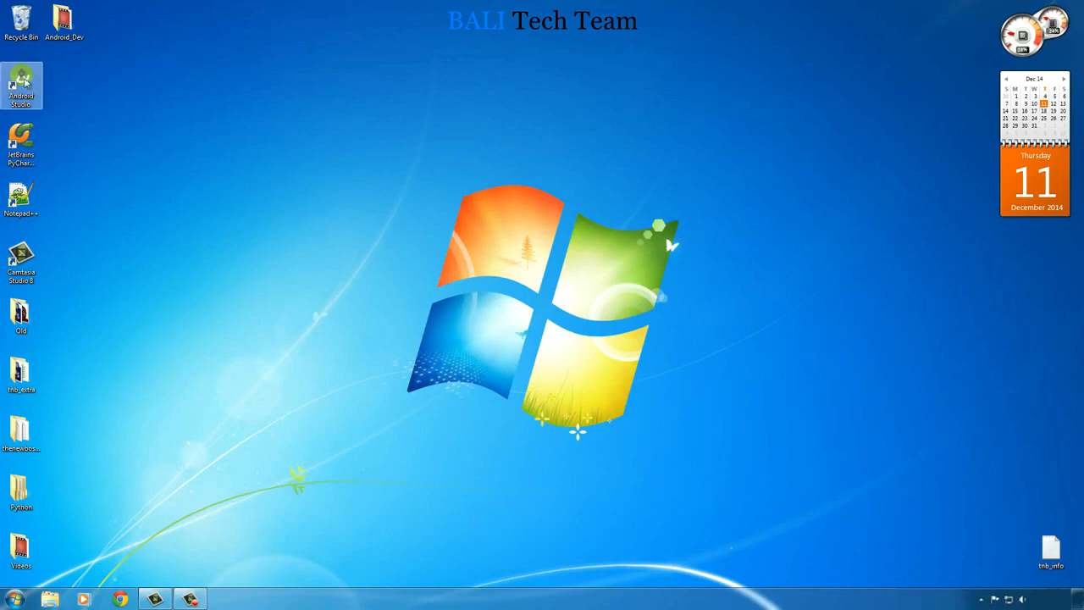
- Run Android Studio as administrator from its desktop shortcut and finish the Setup Wizard once its components are downloaded
right_click(22, 77)
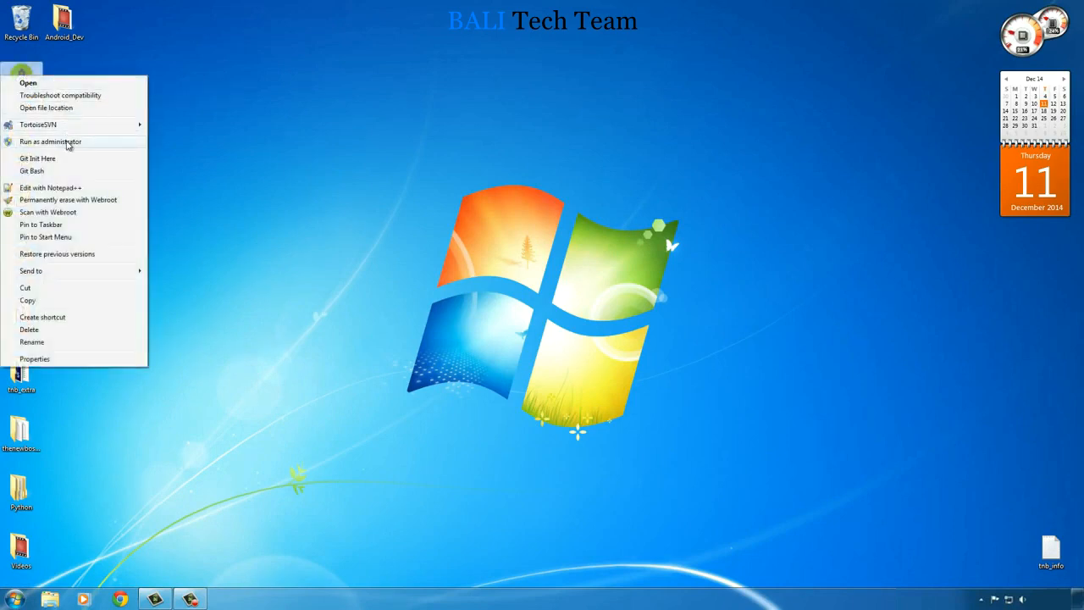
left_click(68, 142)
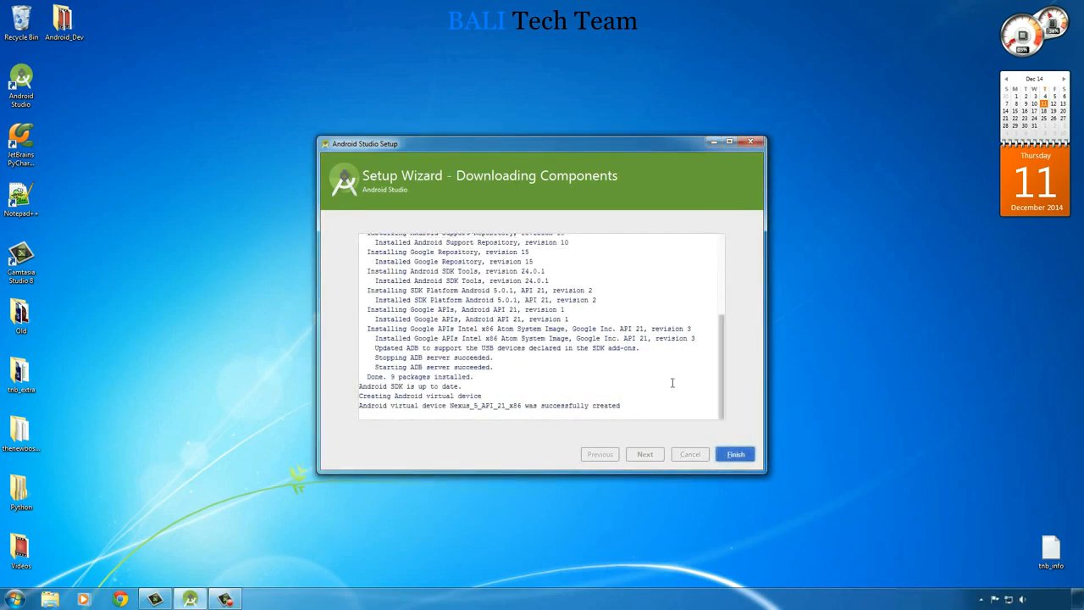
left_click(735, 456)
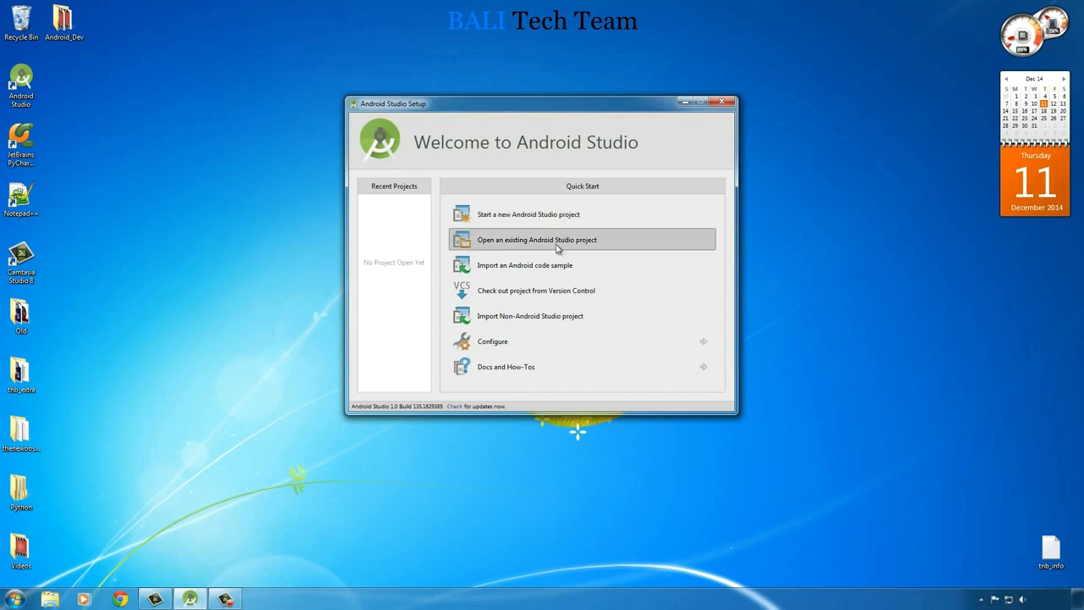
- Open the SDK Manager from Android Studio's configuration options and bring its window to the front
left_click(549, 341)
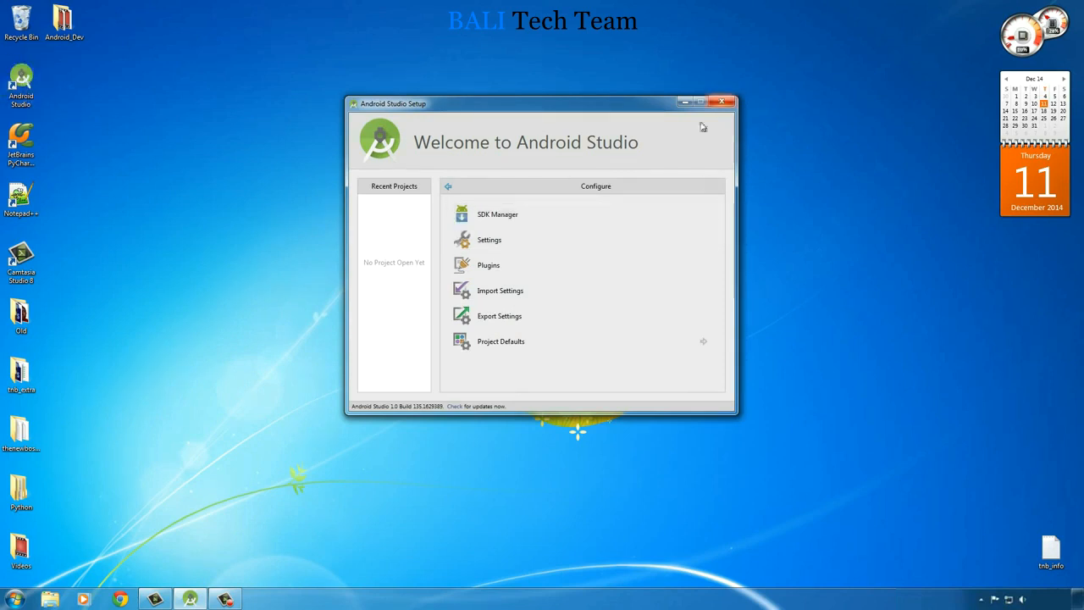
right_click(22, 78)
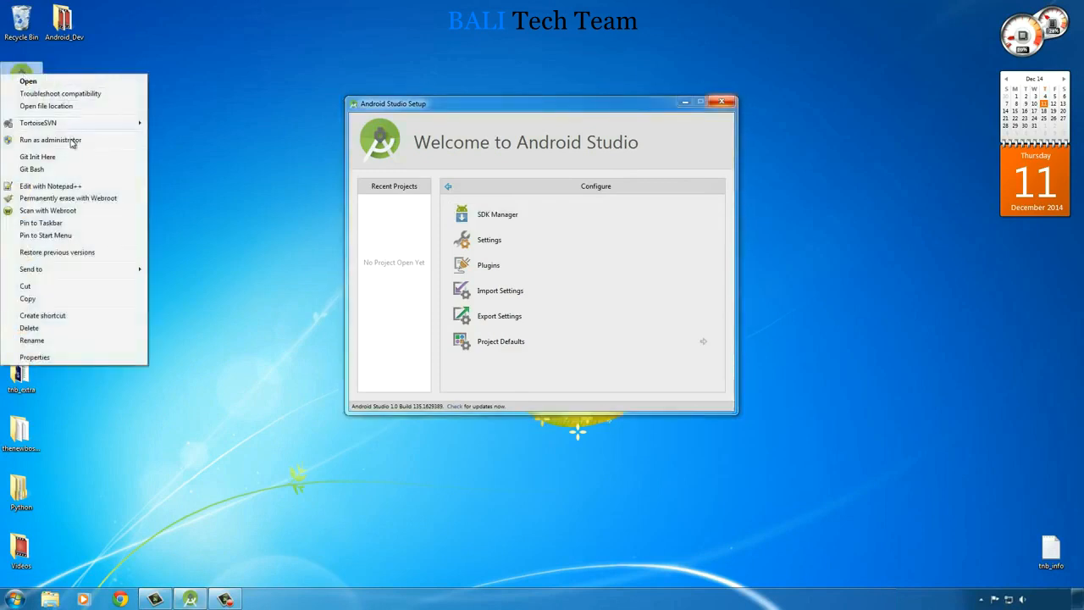
left_click(280, 211)
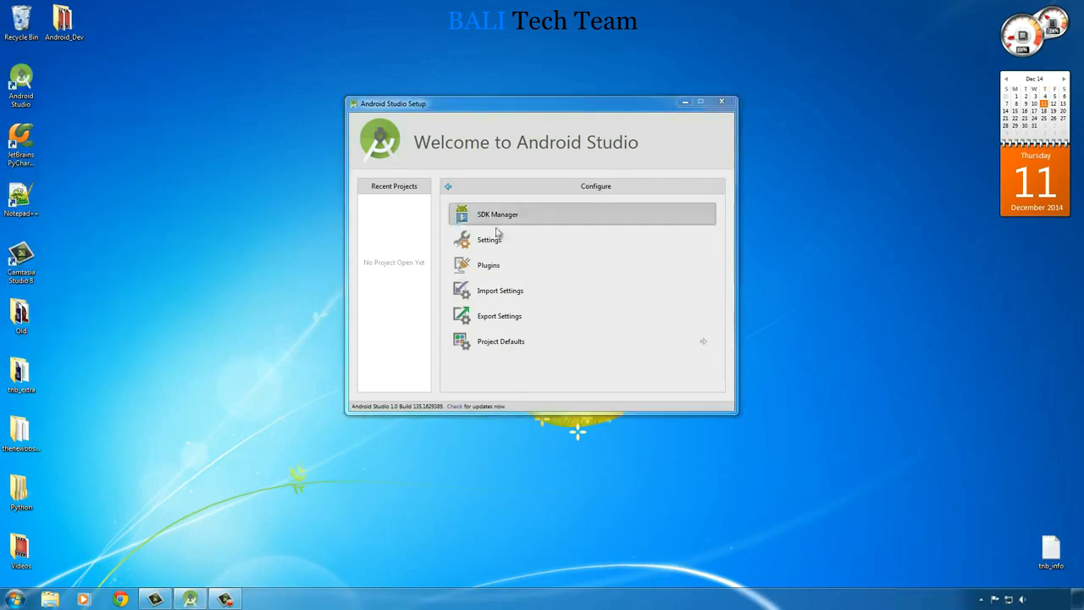
left_click(574, 215)
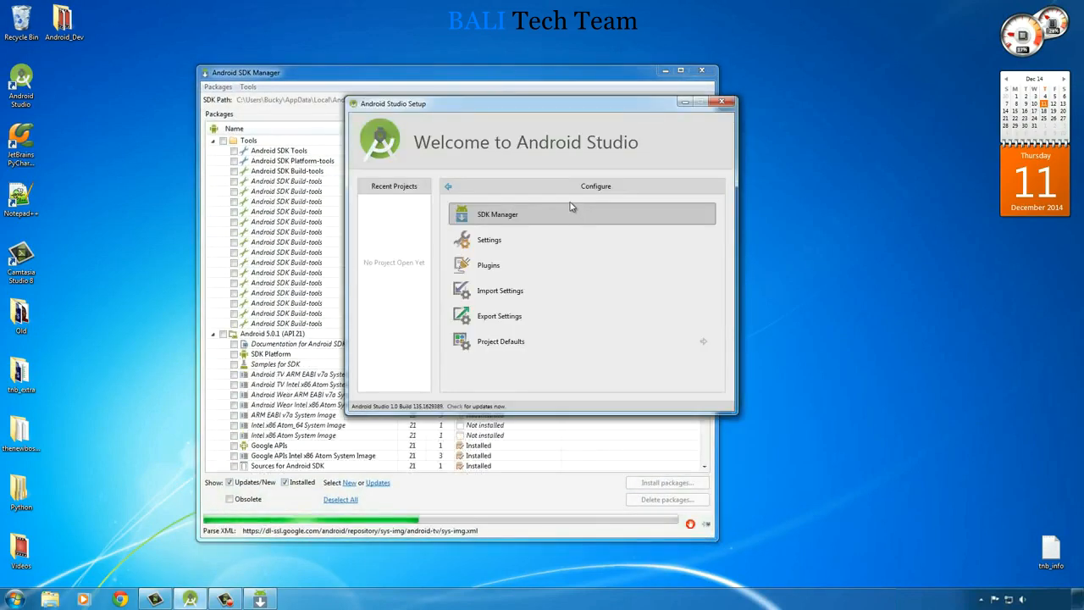
left_click(549, 80)
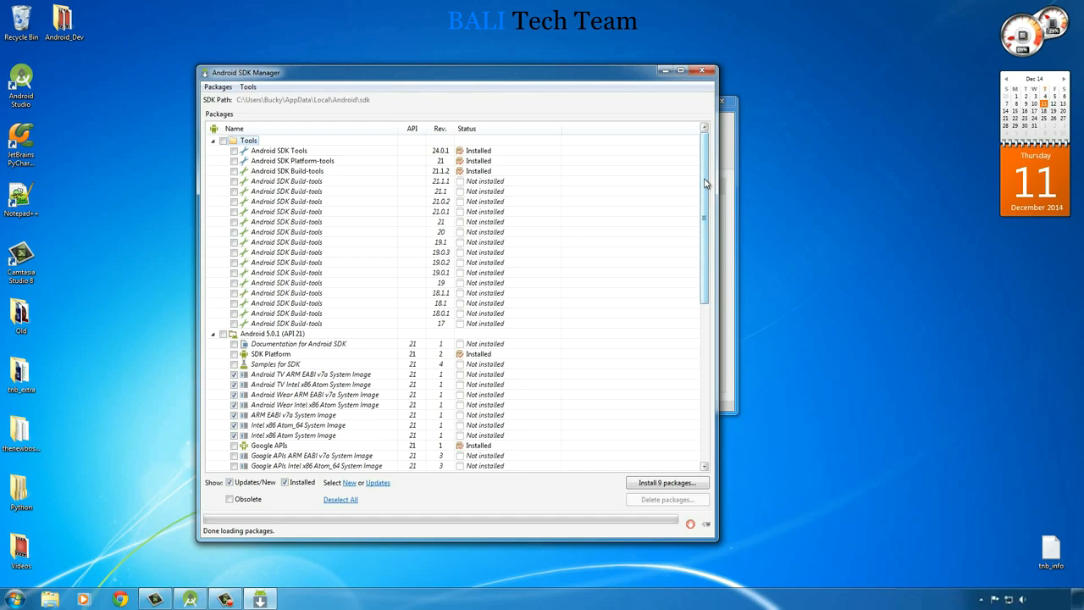
- Accept the Android SDK license and install the preselected API 21 system images, Android Support Library and Google USB Driver
left_click_drag(704, 183, 703, 356)
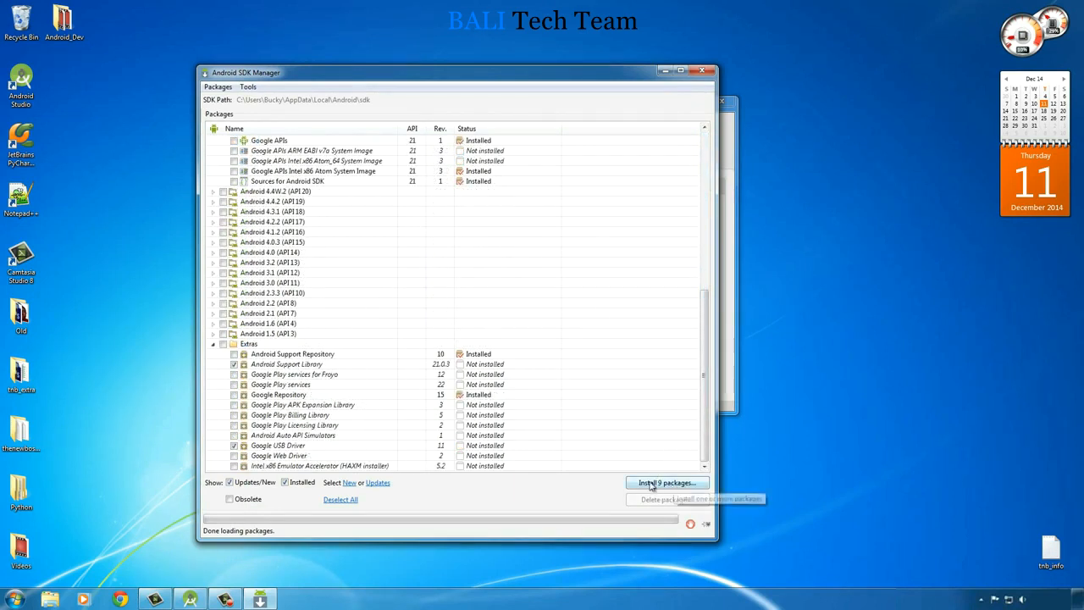
left_click(235, 446)
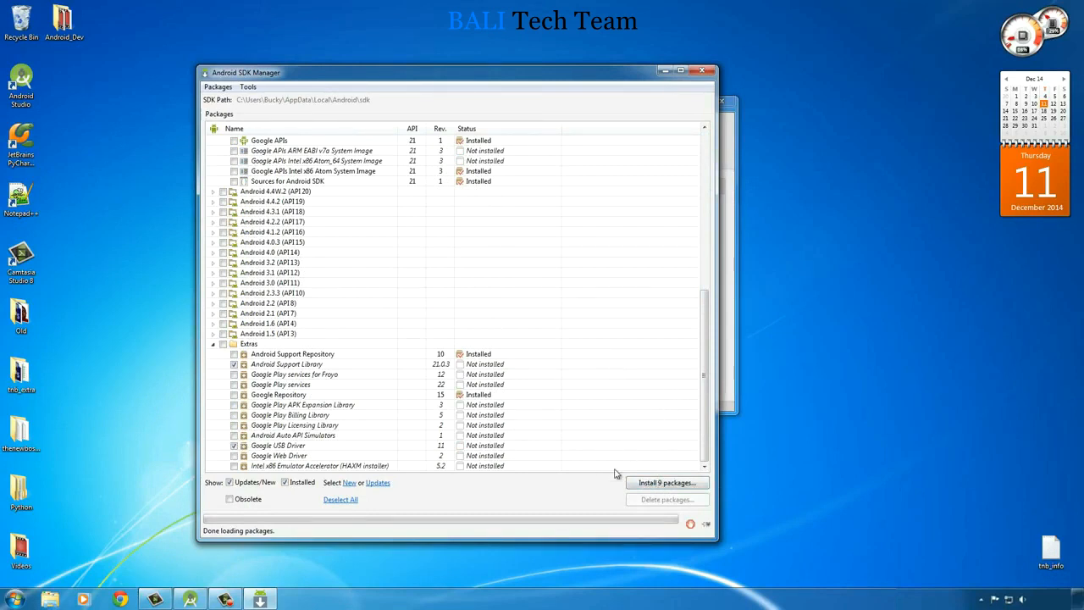
left_click(668, 483)
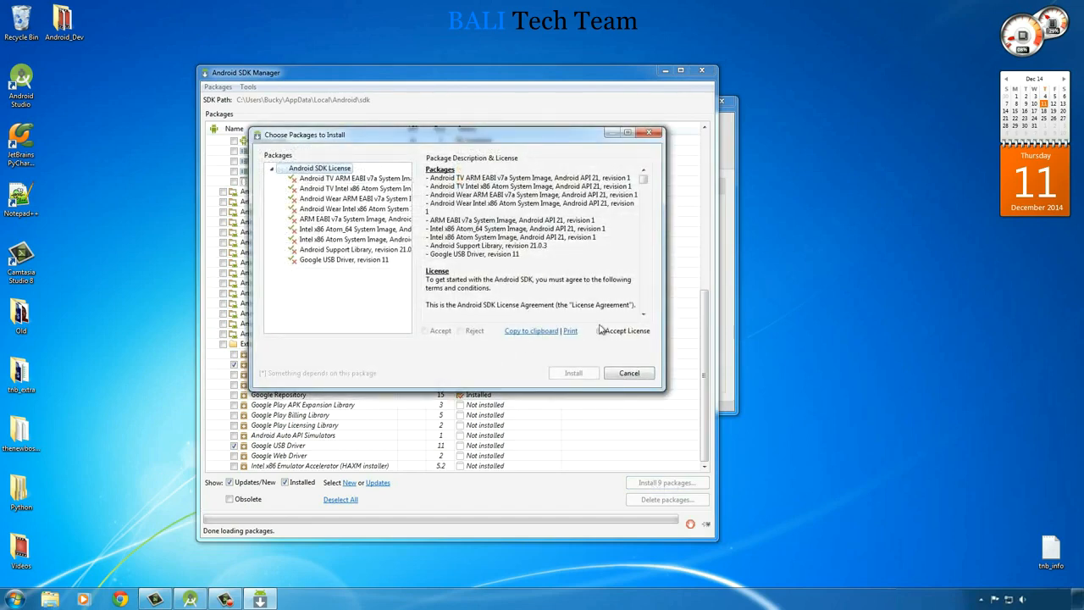
left_click(599, 331)
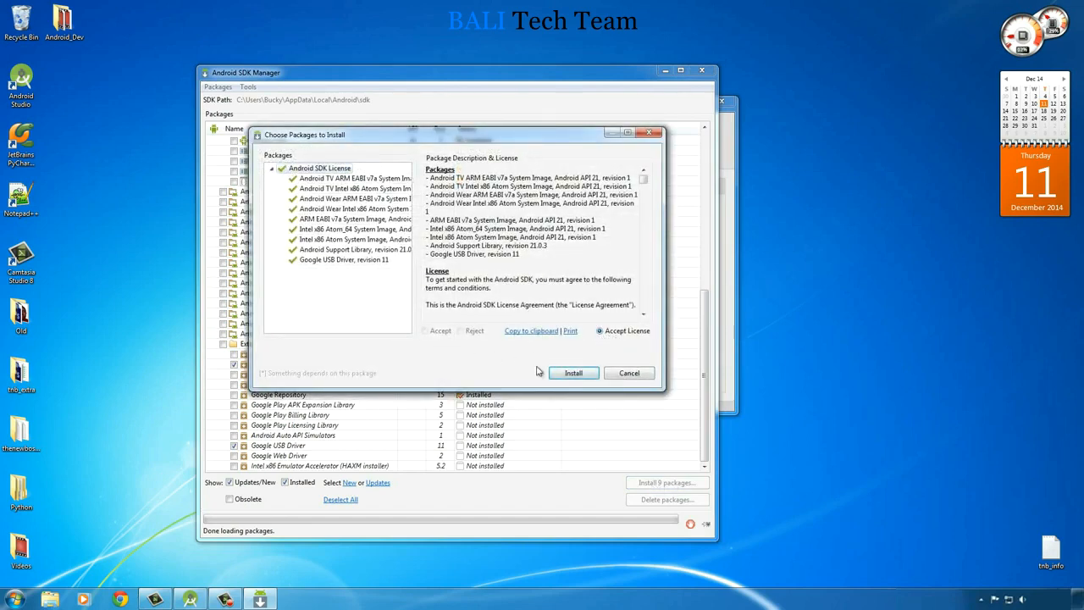
left_click(574, 373)
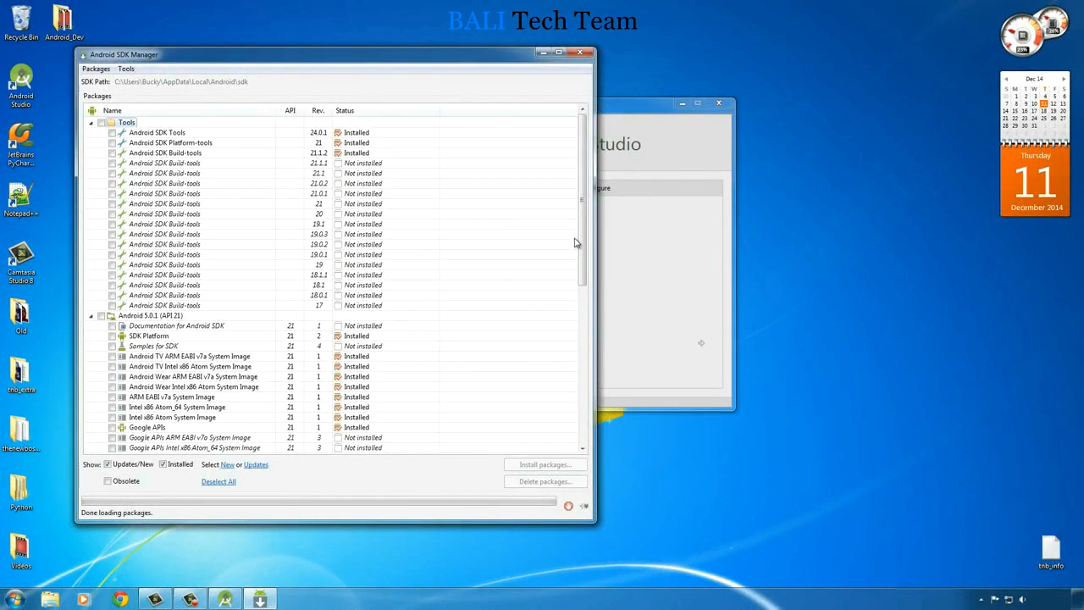
- Close the SDK Manager and Android Studio, and restart Android Studio as administrator from the desktop shortcut
left_click(580, 53)
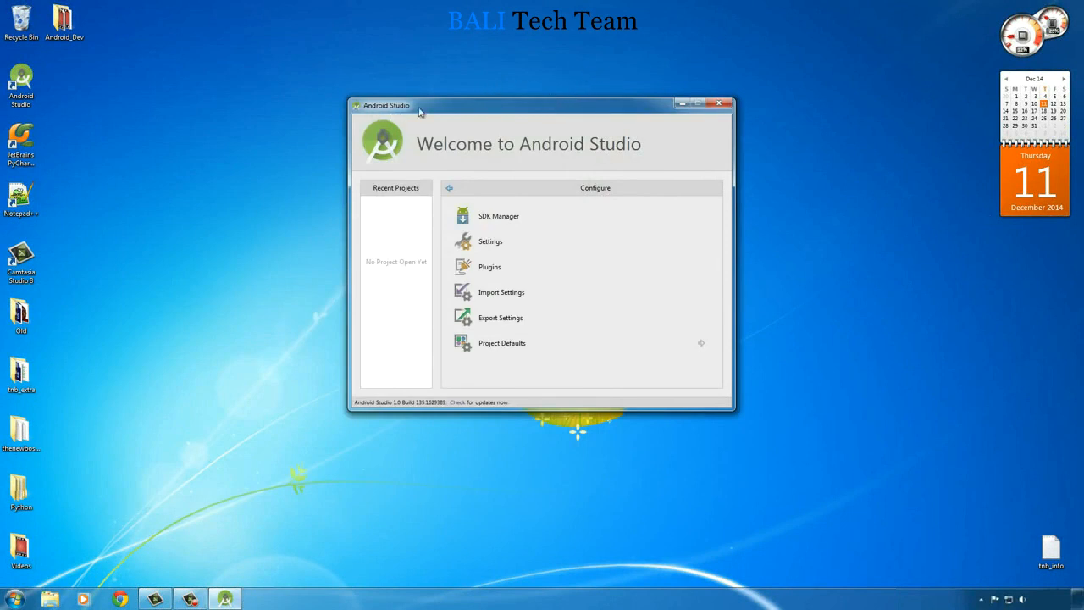
left_click(722, 105)
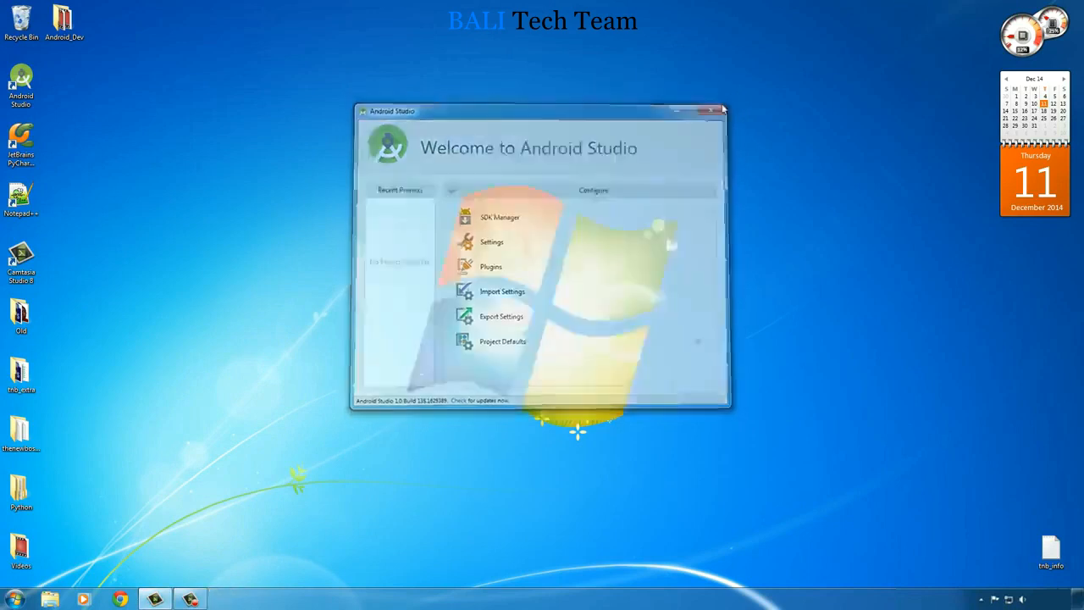
right_click(21, 77)
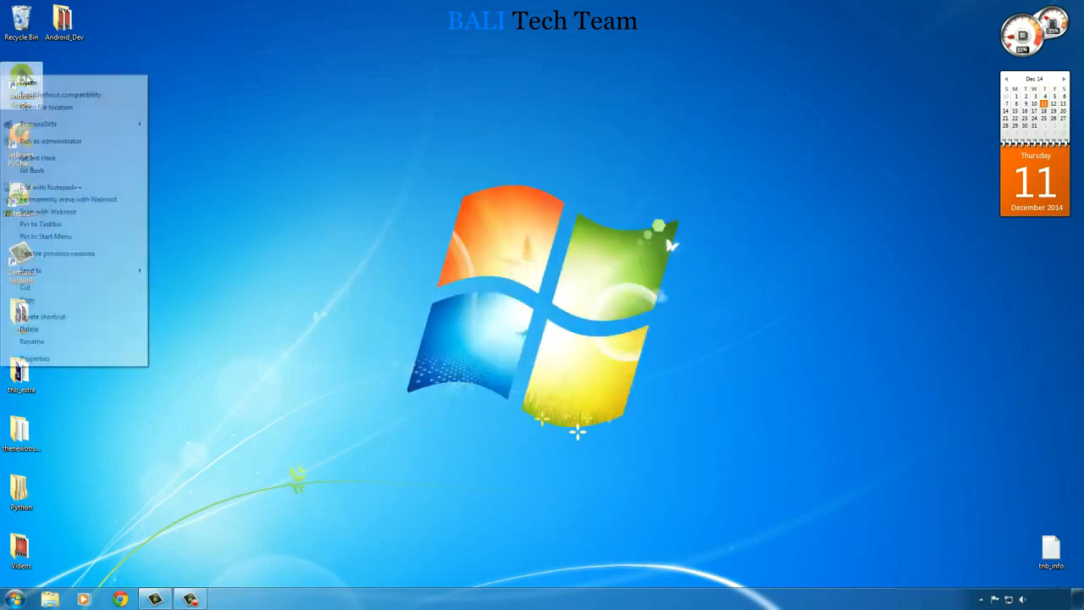
left_click(77, 141)
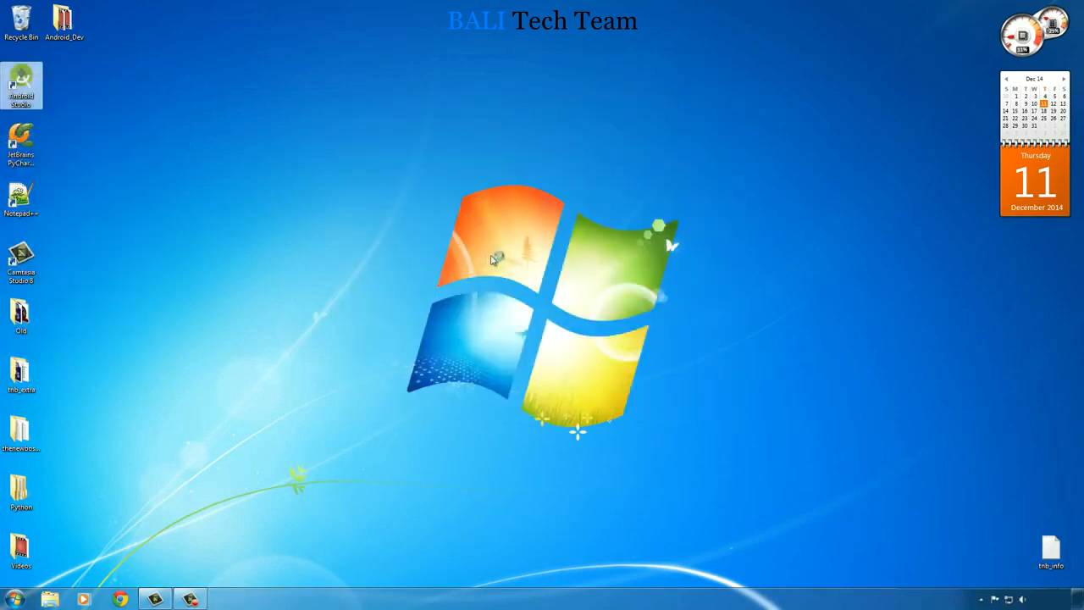
left_click(592, 323)
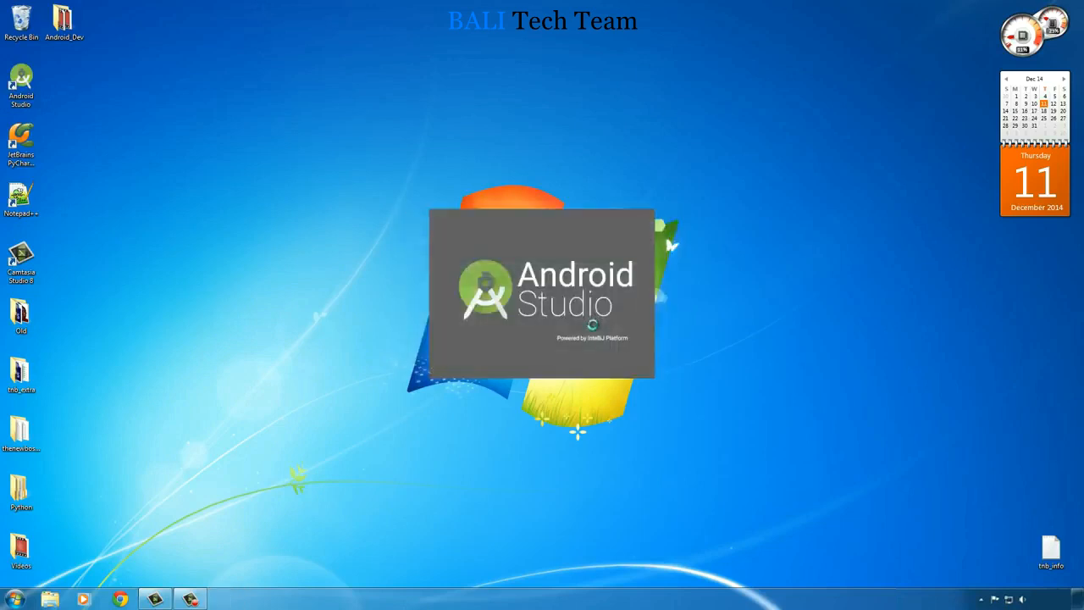